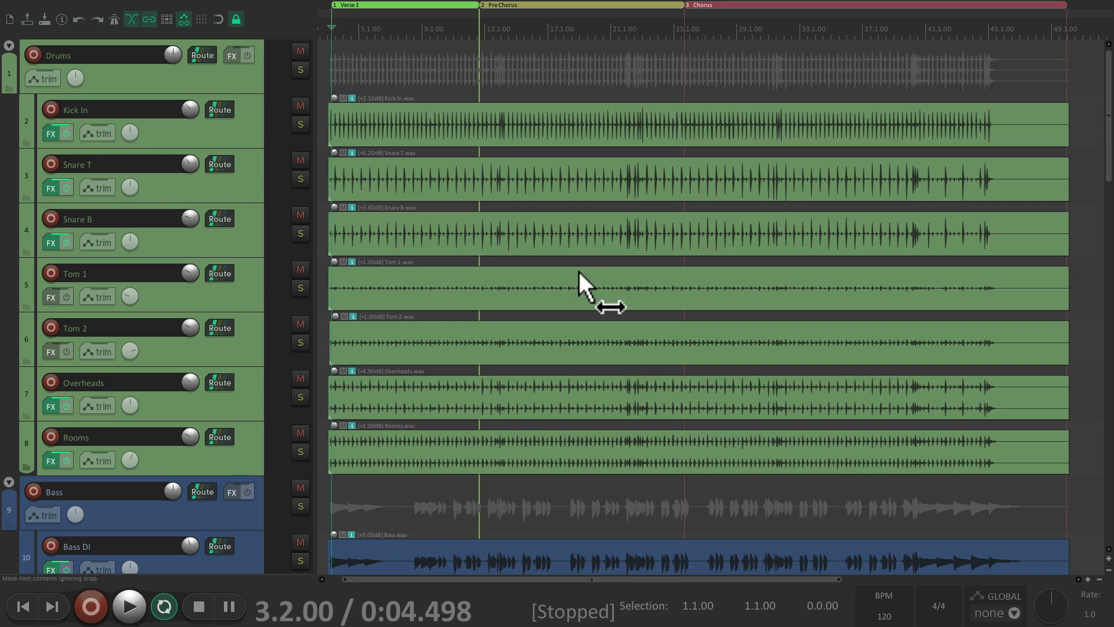
- Open File > Render to bring up Render to File for Song 1.wav, 24-bit WAV
{"action": "scroll", "coordinate": [578, 269], "scroll_direction": "down", "scroll_amount": 5}
{"action": "scroll", "coordinate": [578, 270], "scroll_direction": "down", "scroll_amount": 12}
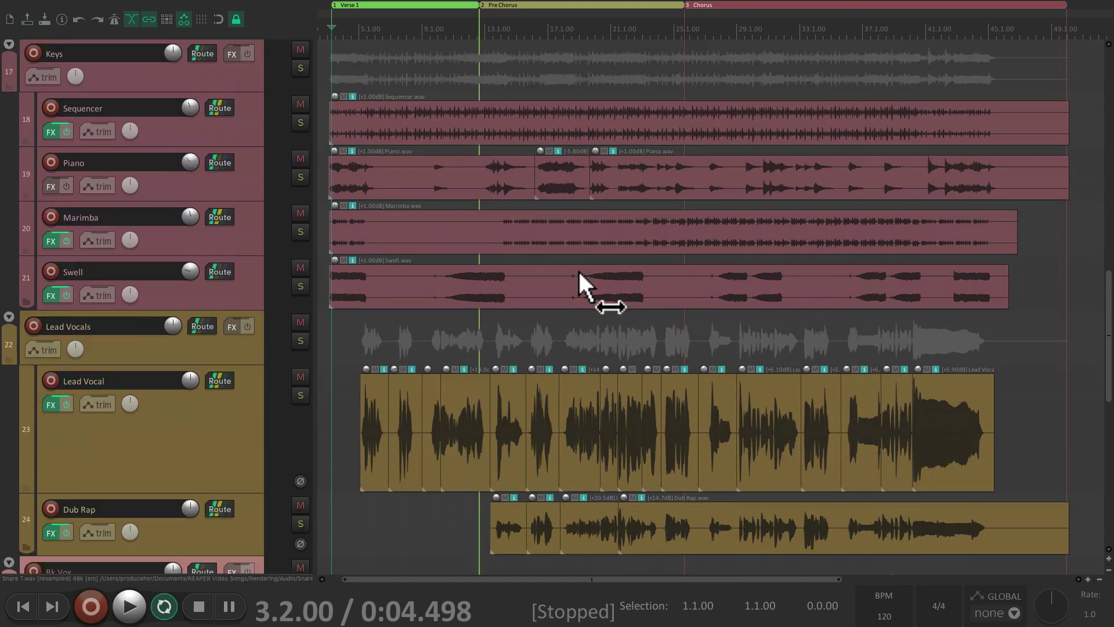
{"action": "scroll", "coordinate": [578, 269], "scroll_direction": "down", "scroll_amount": 8}
{"action": "scroll", "coordinate": [578, 269], "scroll_direction": "up", "scroll_amount": 12}
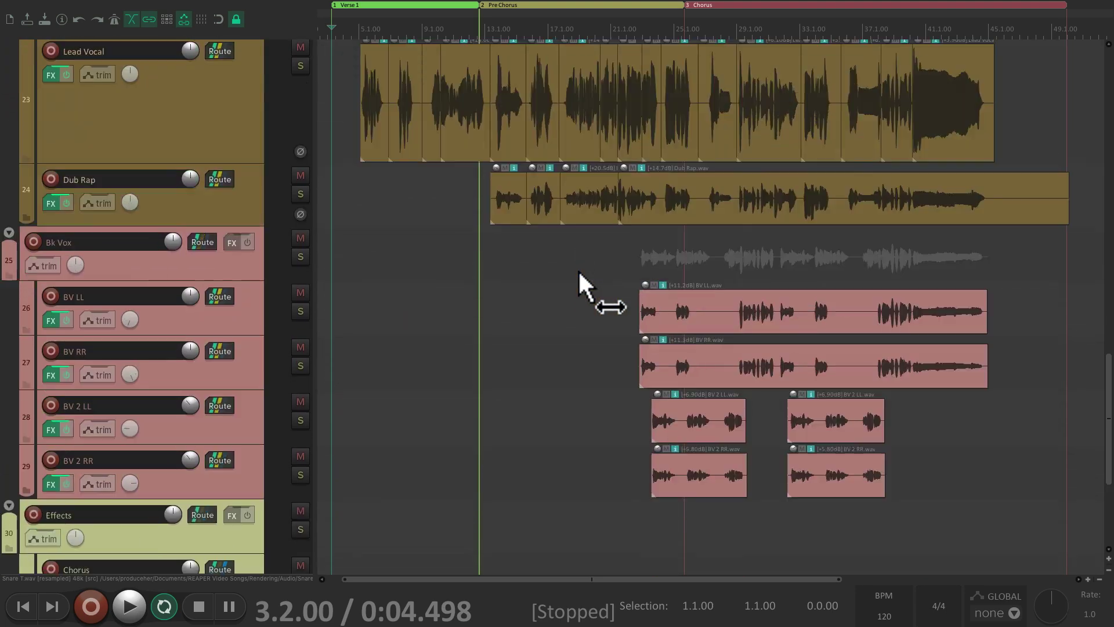
{"action": "scroll", "coordinate": [578, 269], "scroll_direction": "up", "scroll_amount": 15}
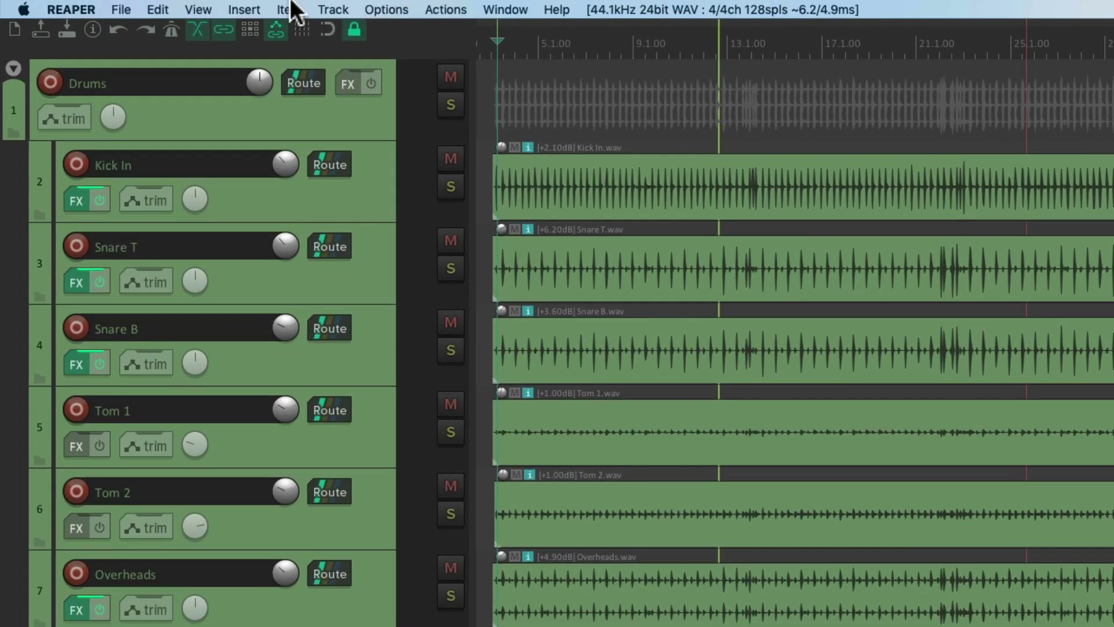
{"action": "left_click", "coordinate": [83, 7]}
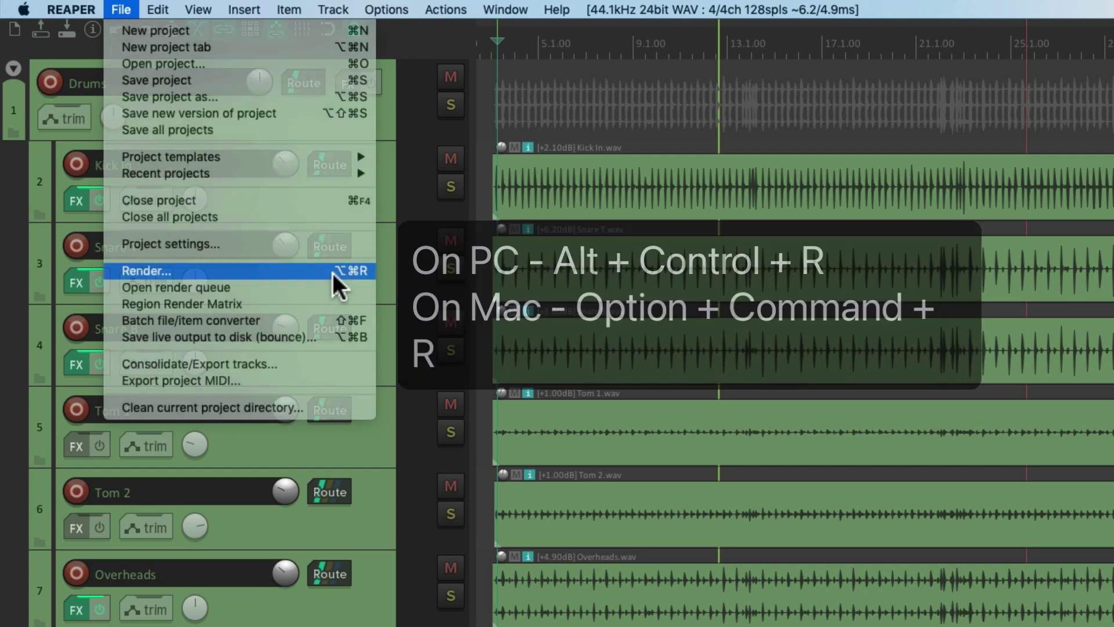
{"action": "left_click", "coordinate": [333, 273]}
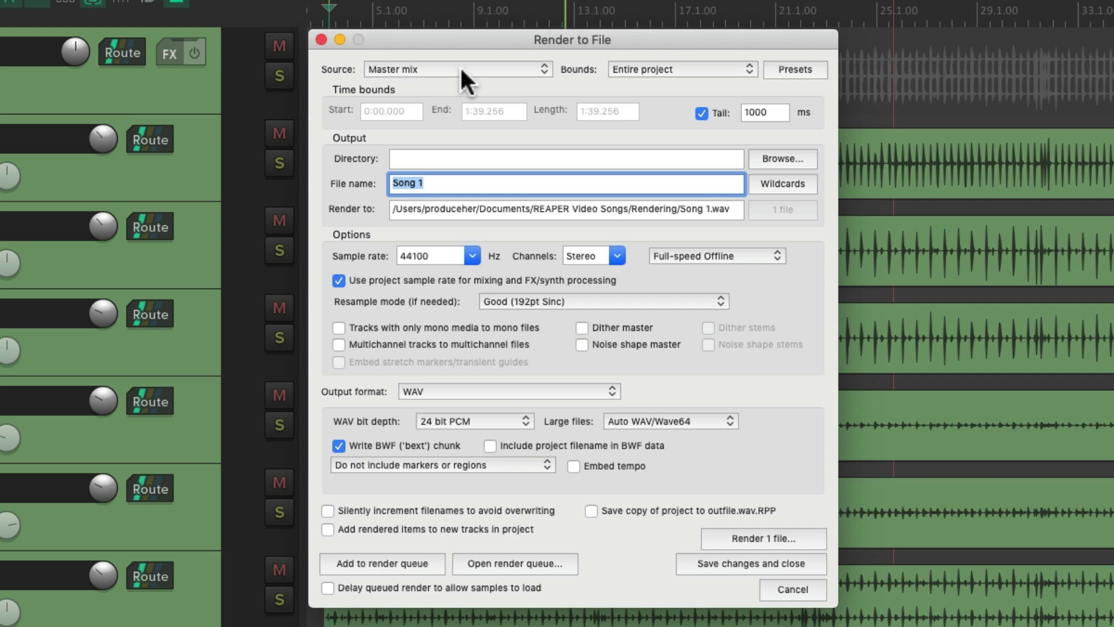
{"action": "left_click", "coordinate": [503, 68]}
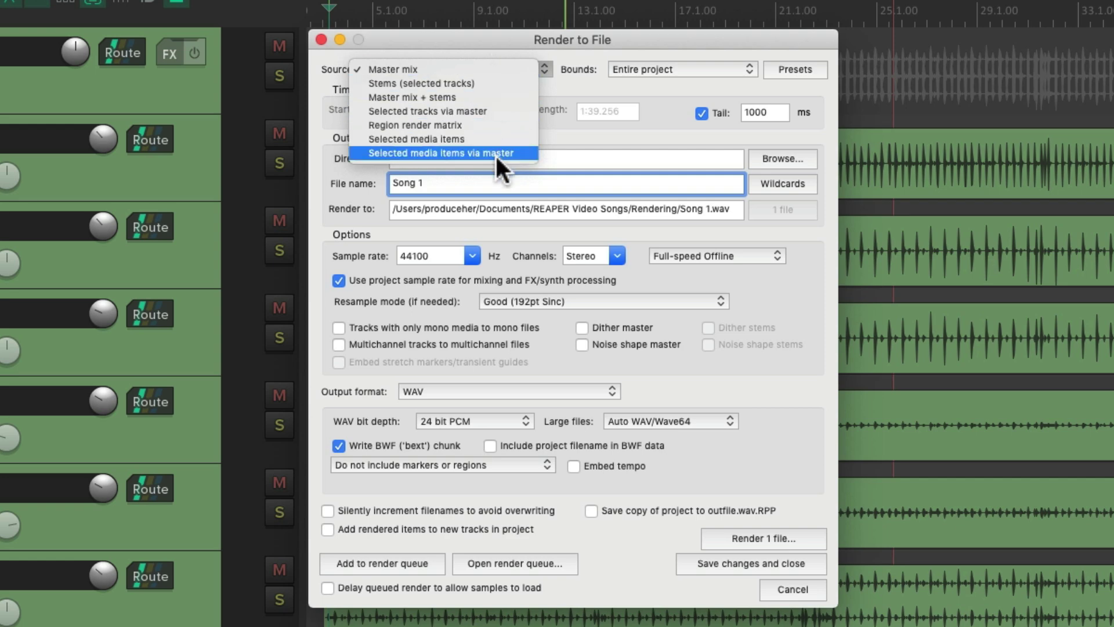
{"action": "left_click", "coordinate": [493, 69]}
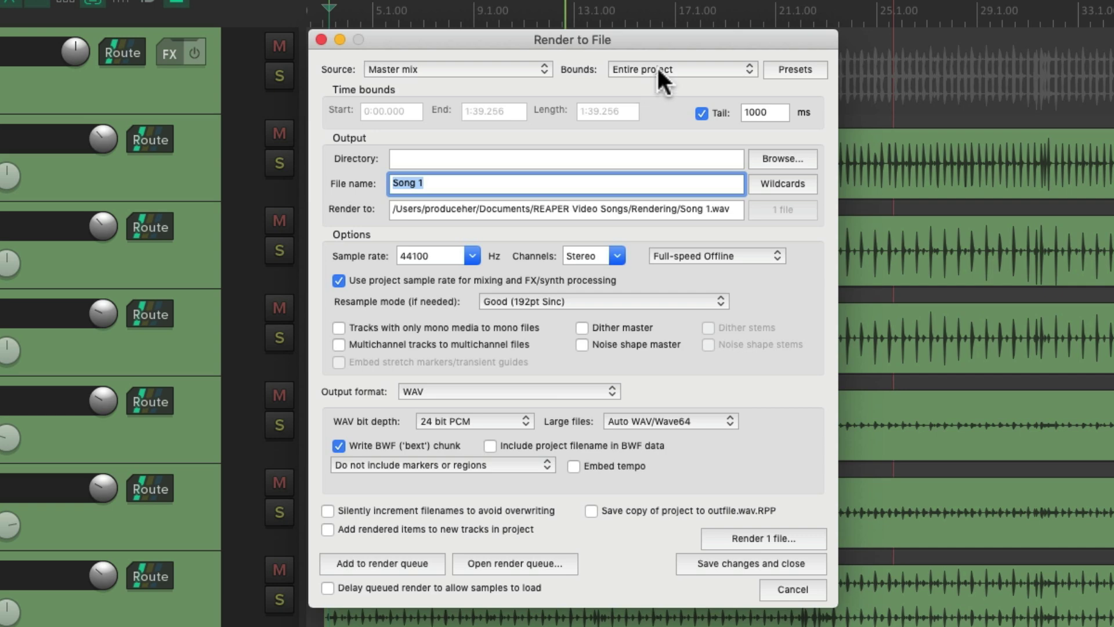
- Switch the render bounds to Custom time range, then to Time selection
{"action": "left_click", "coordinate": [692, 71]}
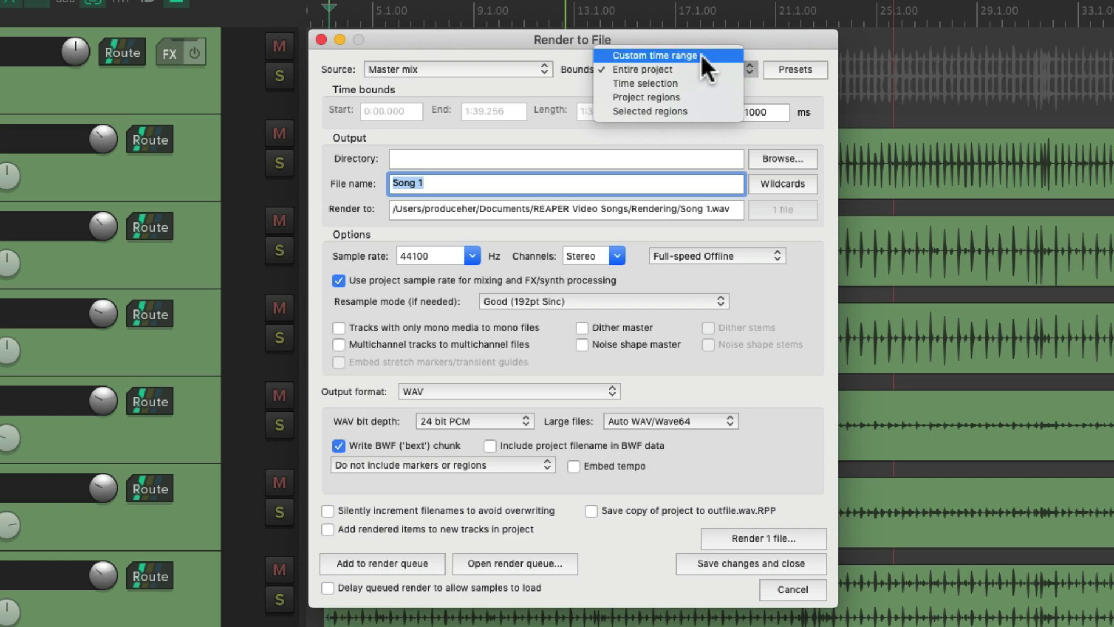
{"action": "left_click", "coordinate": [701, 53]}
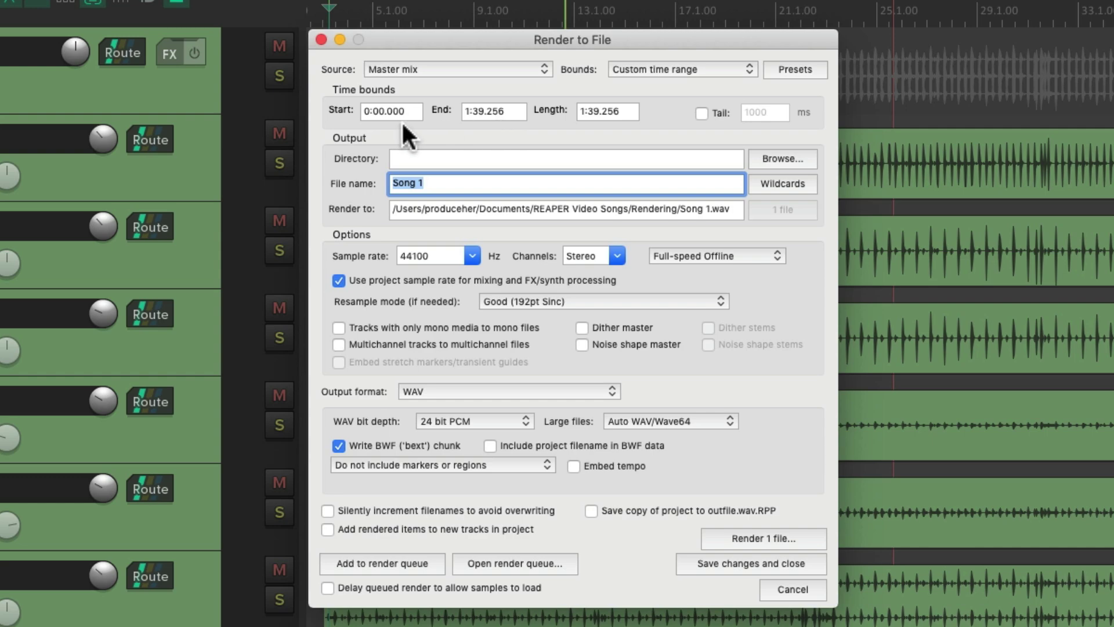
{"action": "left_click", "coordinate": [707, 67]}
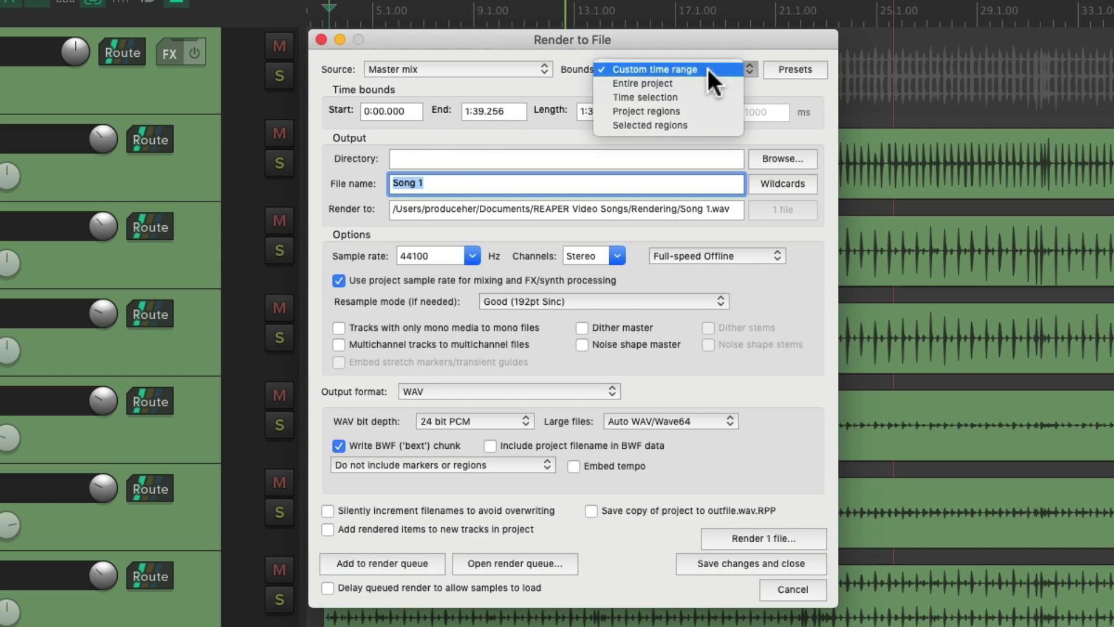
{"action": "left_click", "coordinate": [705, 97]}
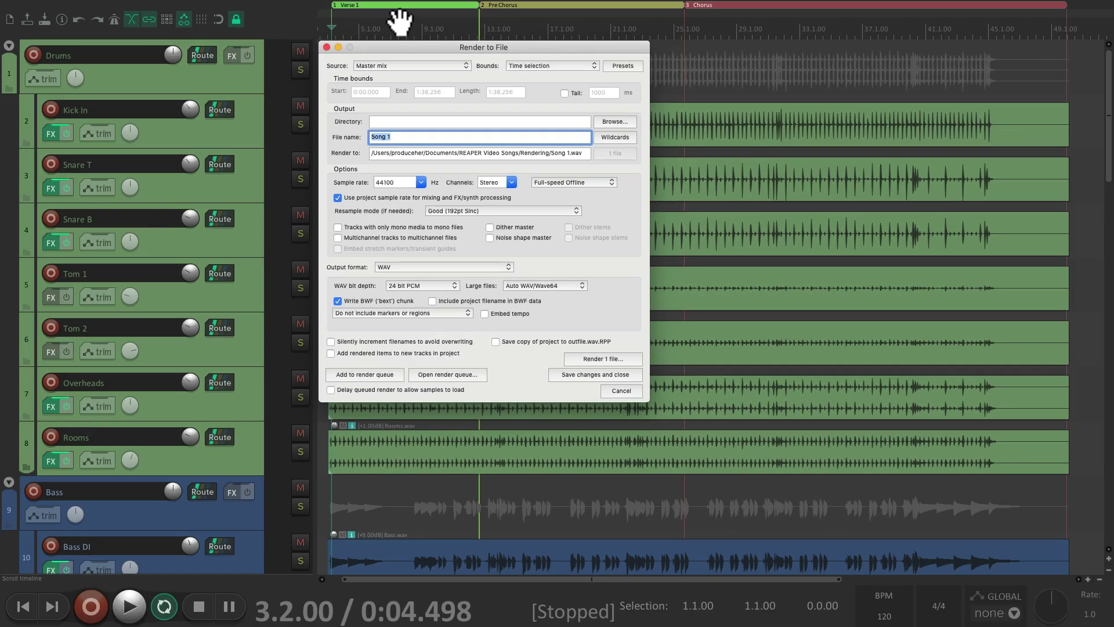
- Select bars 7 to 31 in the ruler, try Project regions, then set bounds to Entire project
{"action": "left_click_drag", "start_coordinate": [394, 26], "coordinate": [775, 30]}
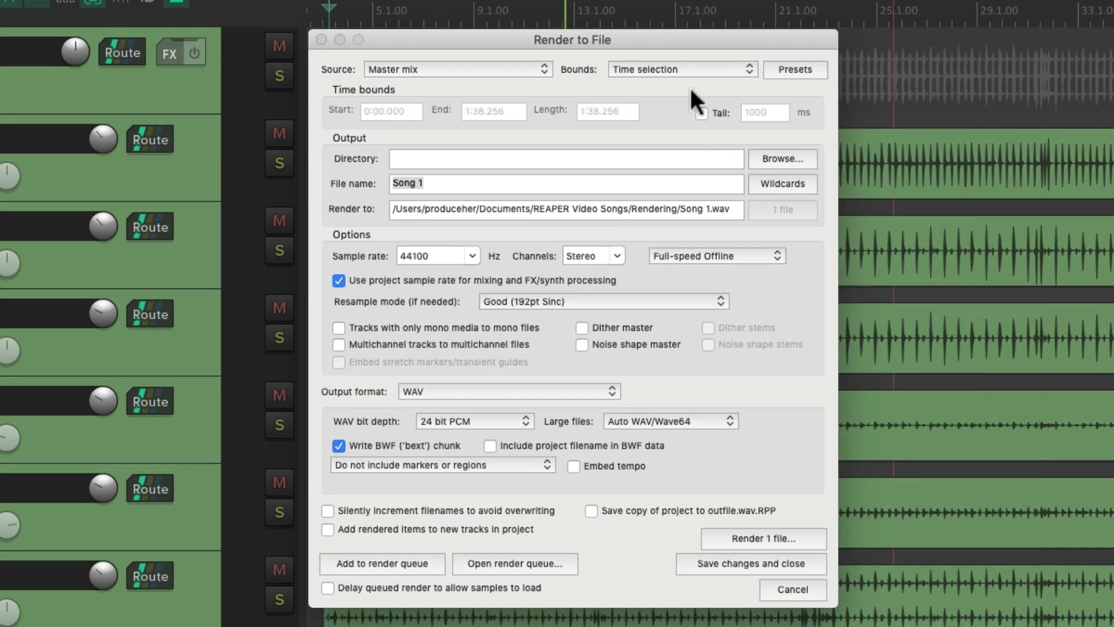
{"action": "left_click", "coordinate": [551, 66]}
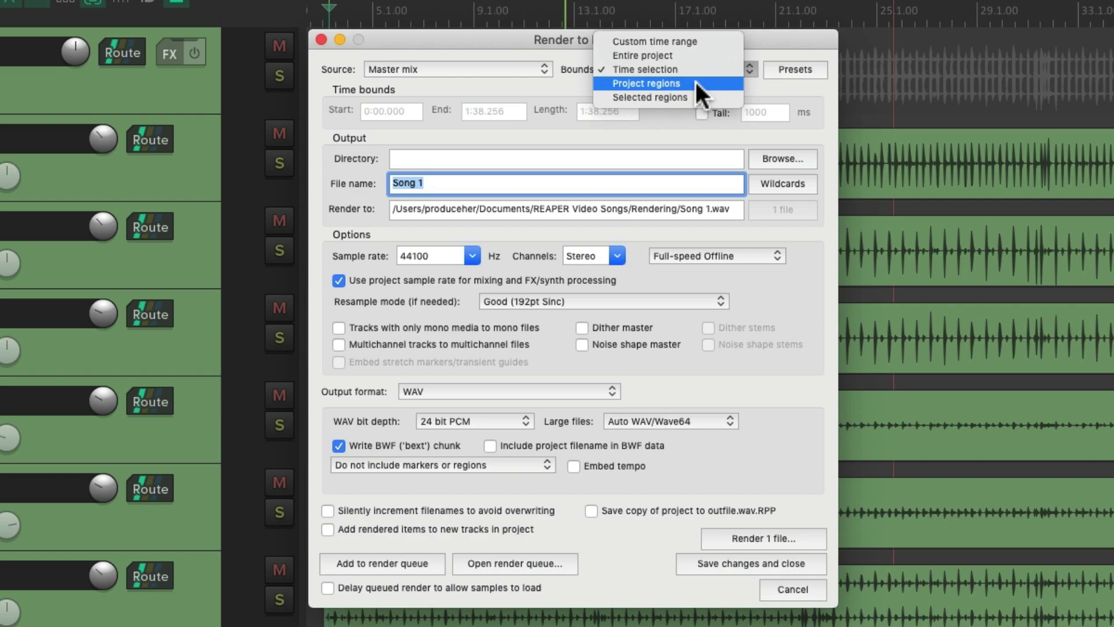
{"action": "left_click", "coordinate": [696, 85]}
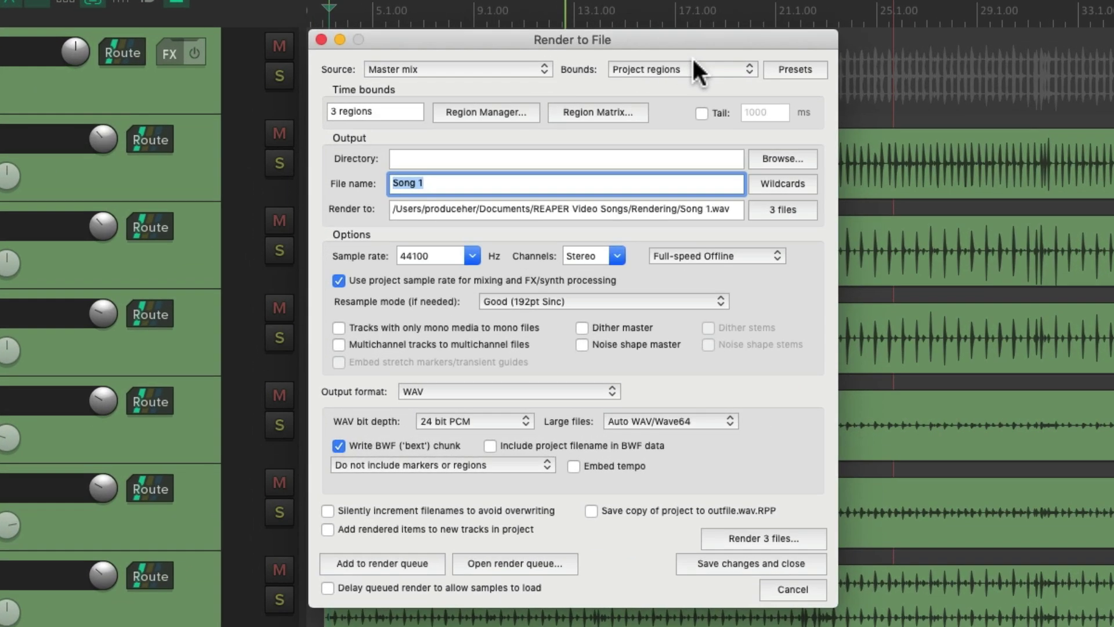
{"action": "left_click", "coordinate": [558, 65]}
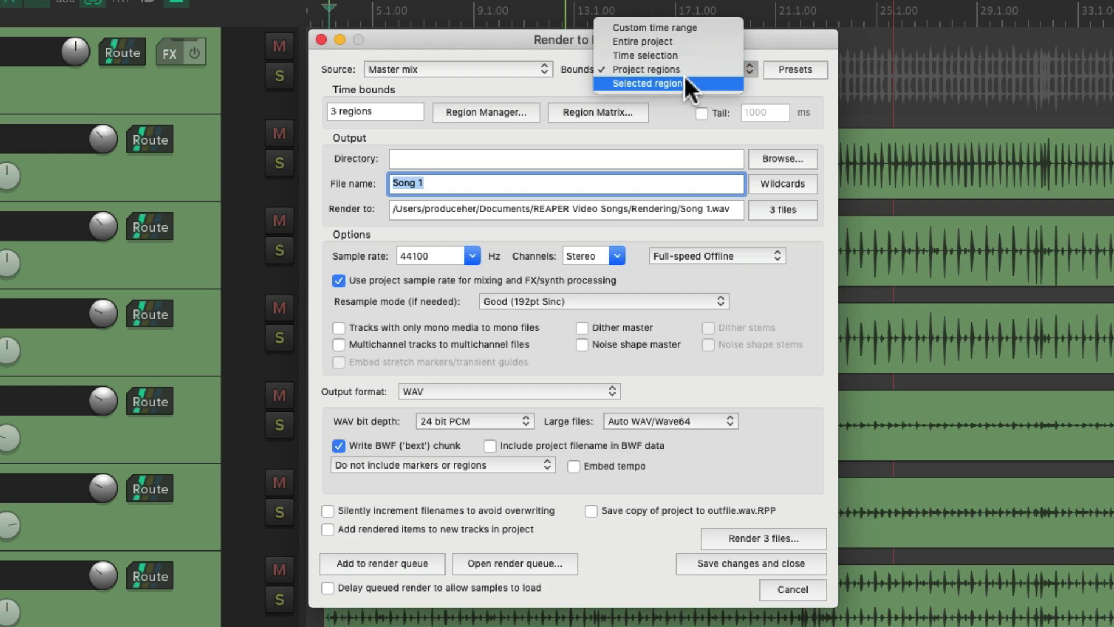
{"action": "left_click", "coordinate": [691, 43]}
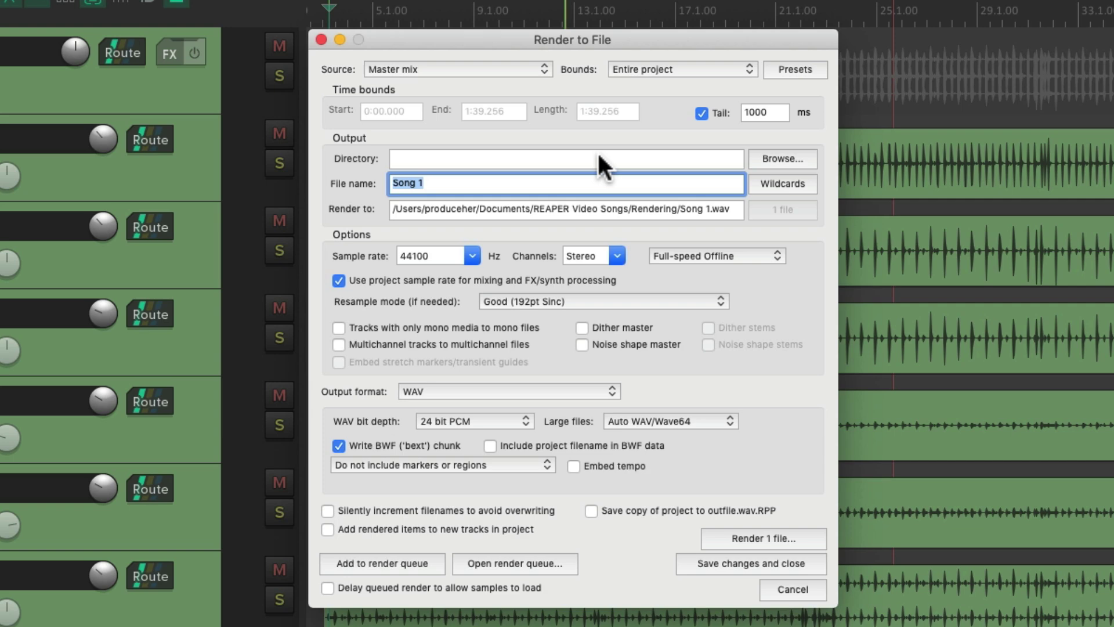
- Browse for a directory and choose Desktop > Final Mixes as the output folder
{"action": "left_click", "coordinate": [752, 152]}
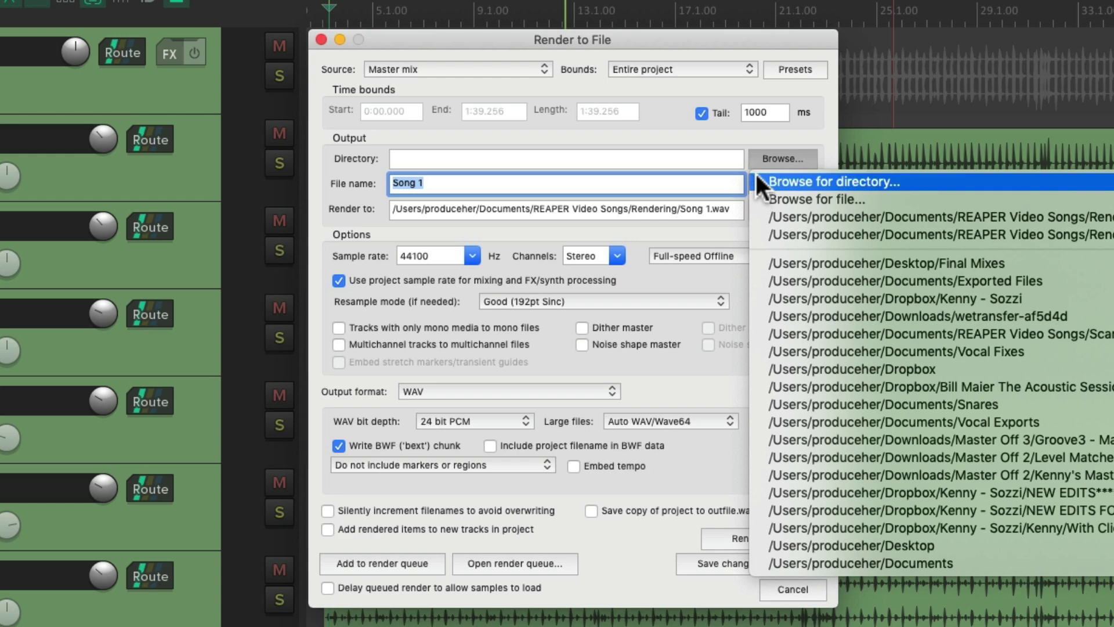
{"action": "left_click", "coordinate": [757, 180]}
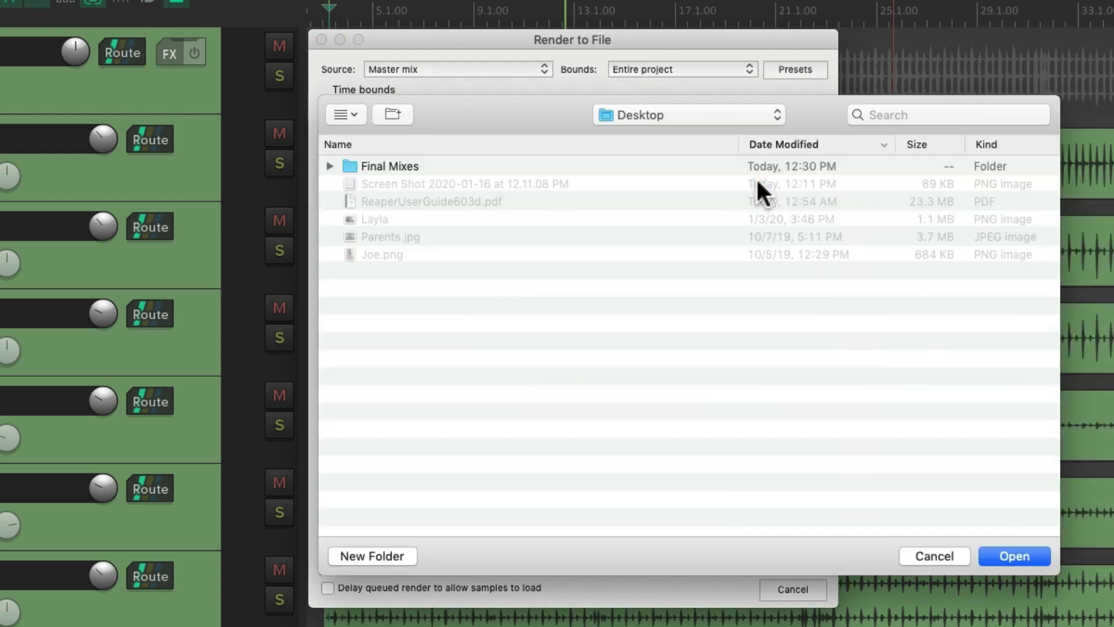
{"action": "left_click", "coordinate": [478, 169]}
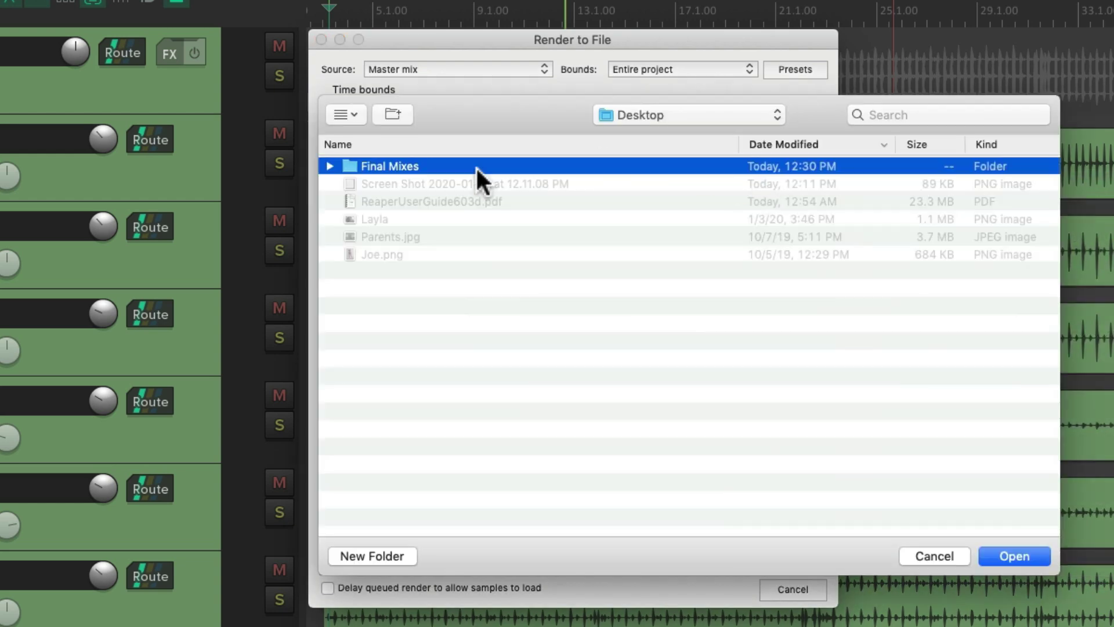
{"action": "double_click", "coordinate": [413, 166]}
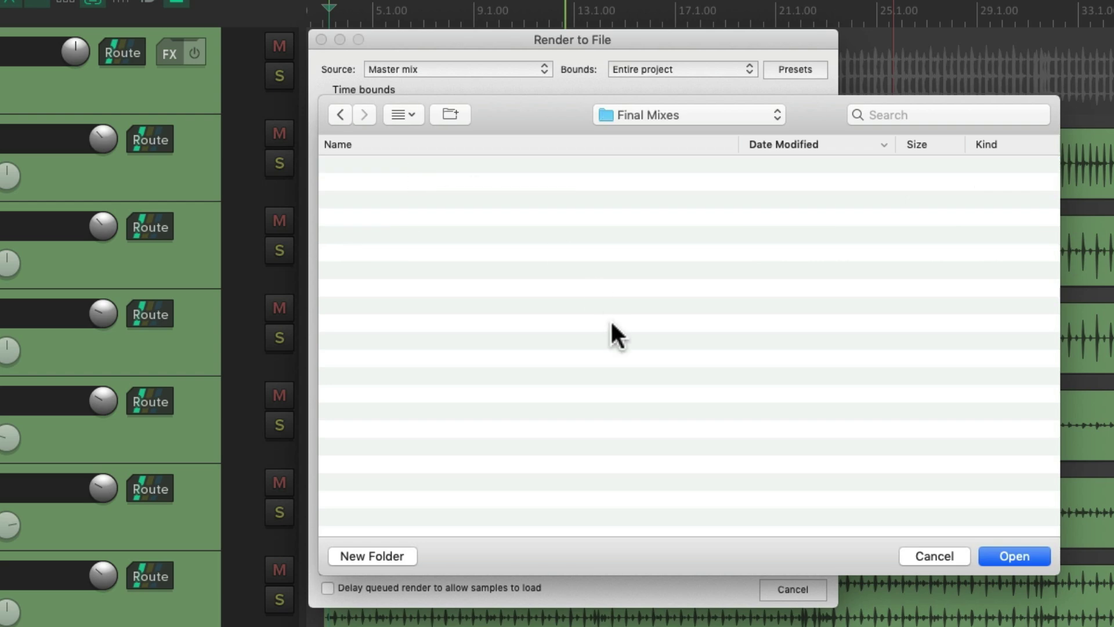
{"action": "left_click", "coordinate": [995, 556]}
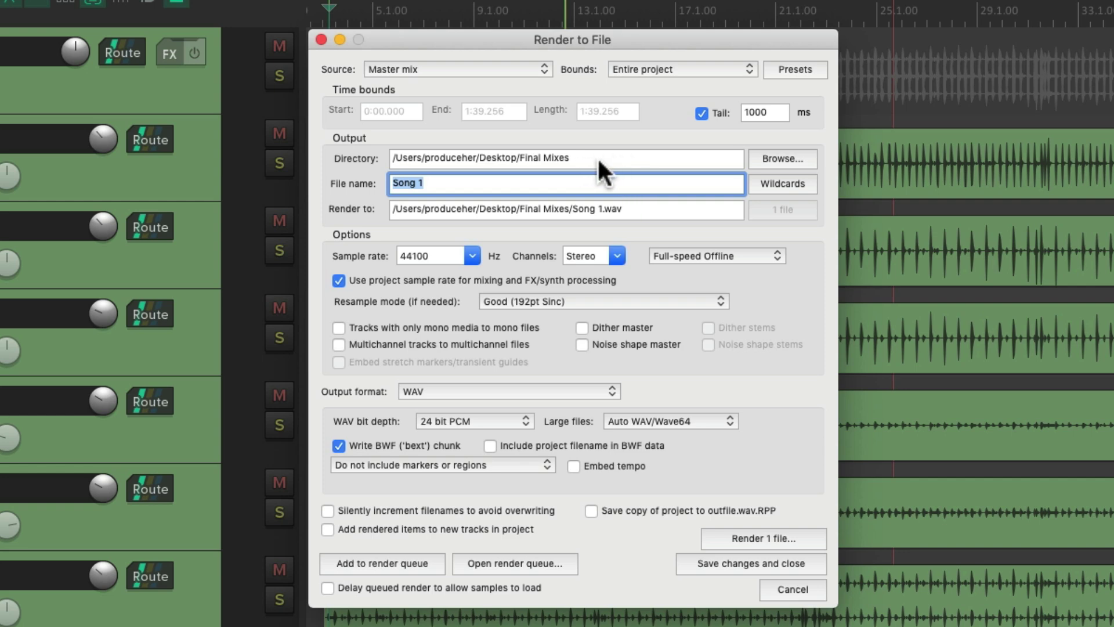
- Append ' - Final Mix' to the file name so it reads 'Song 1 - Final Mix'
{"action": "left_click", "coordinate": [508, 182]}
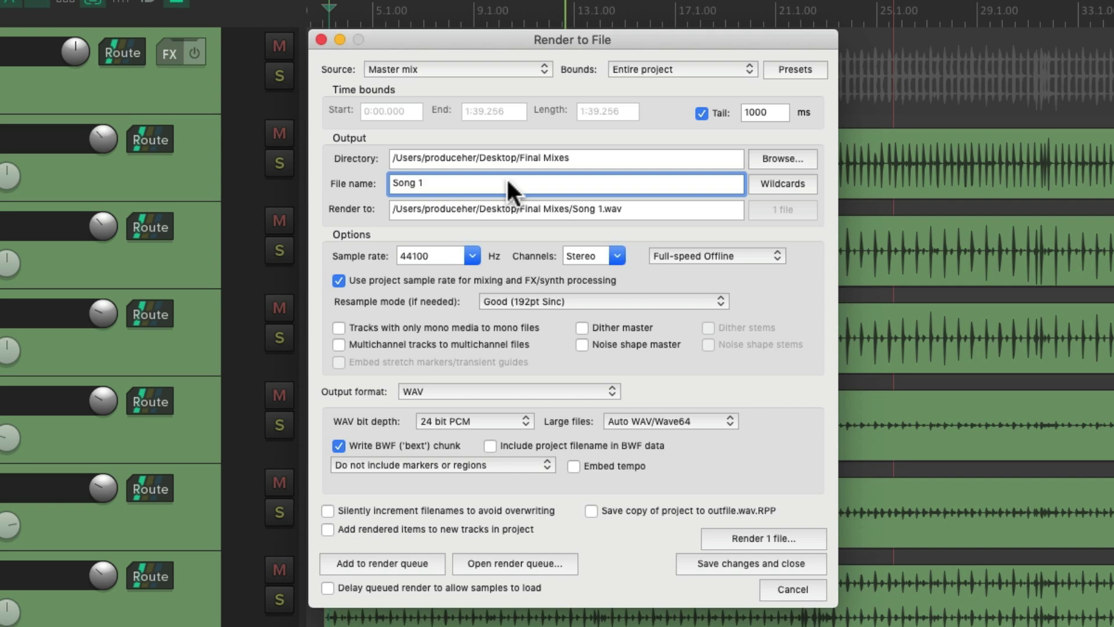
{"action": "type", "text": "- Final Mix"}
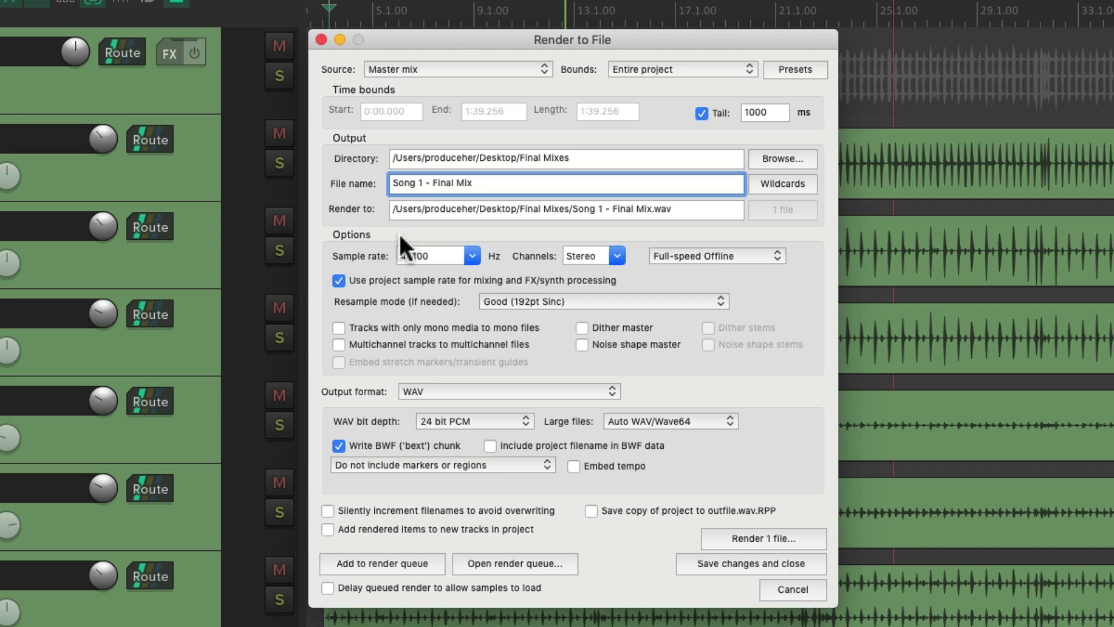
{"action": "left_click", "coordinate": [472, 255]}
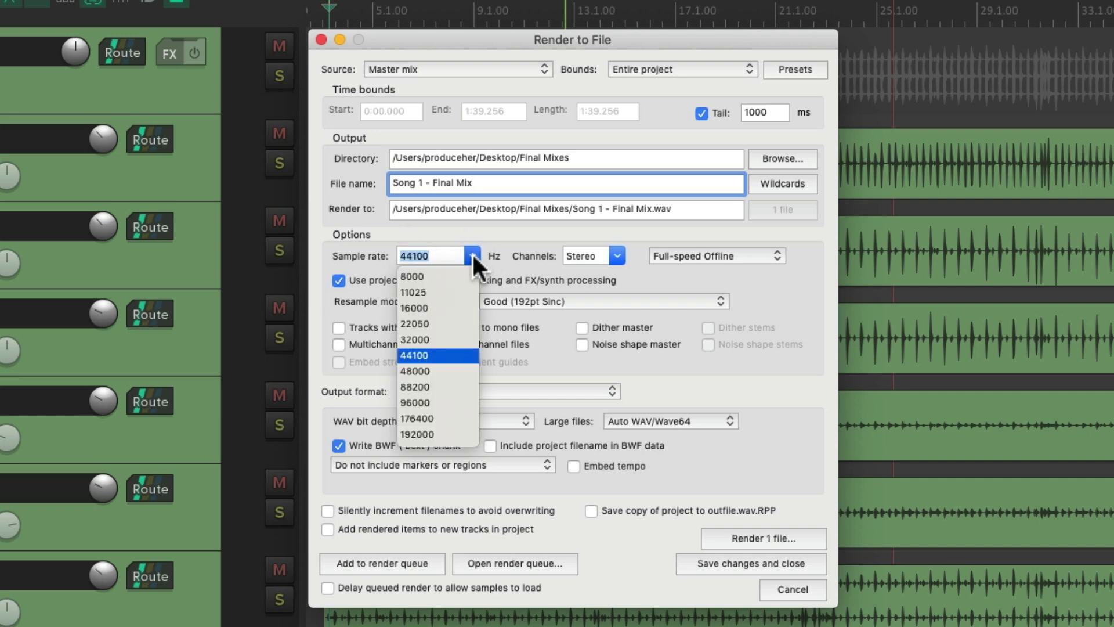
{"action": "left_click", "coordinate": [453, 355]}
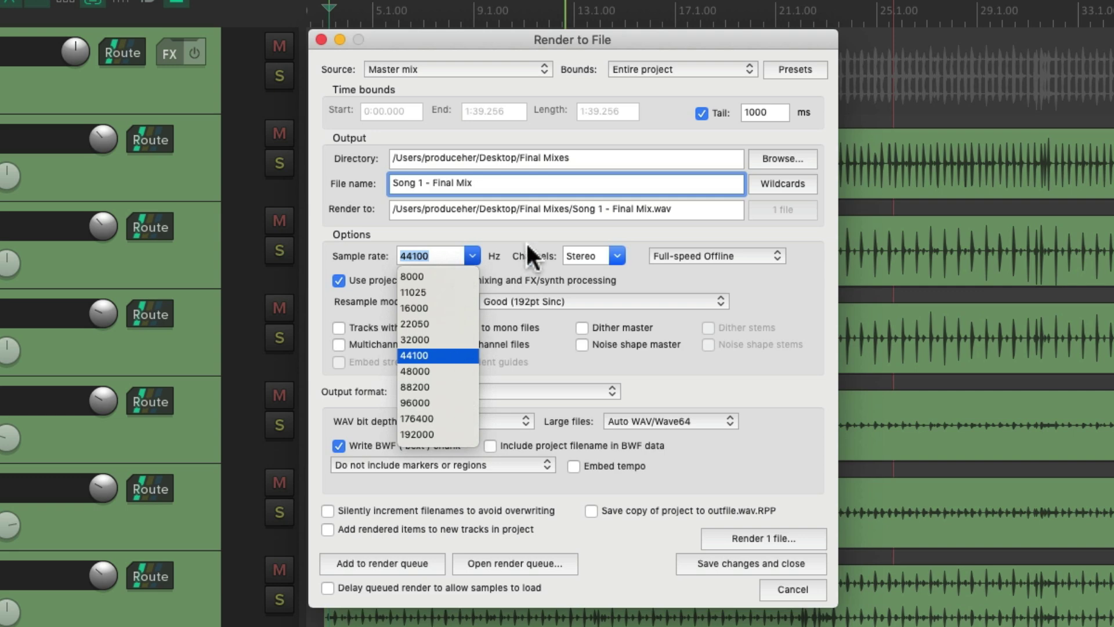
{"action": "left_click", "coordinate": [618, 255]}
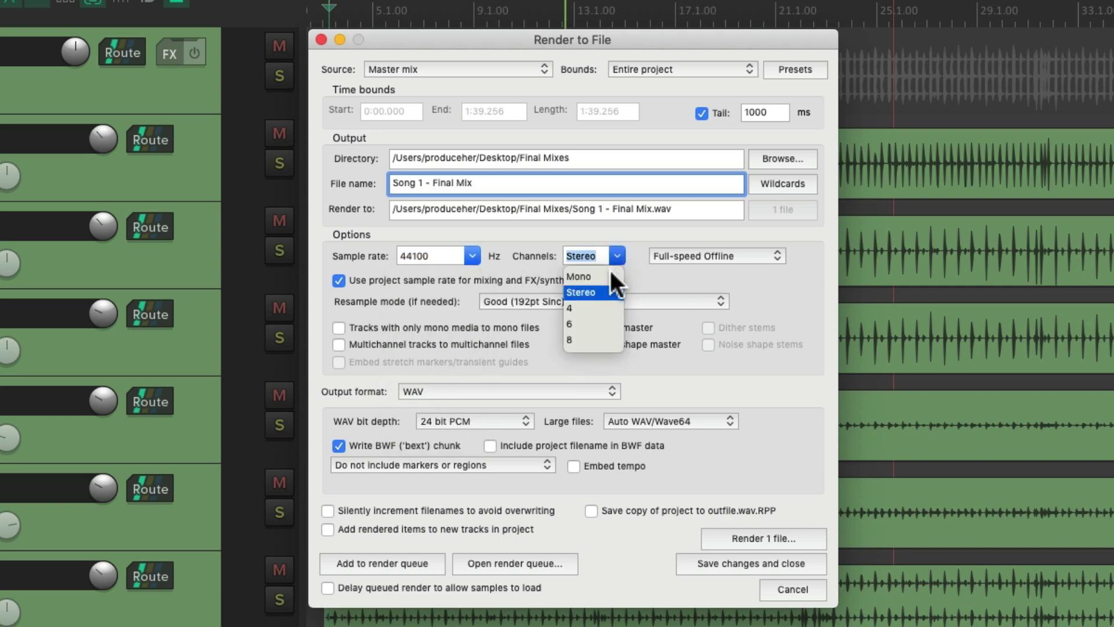
{"action": "left_click", "coordinate": [604, 291]}
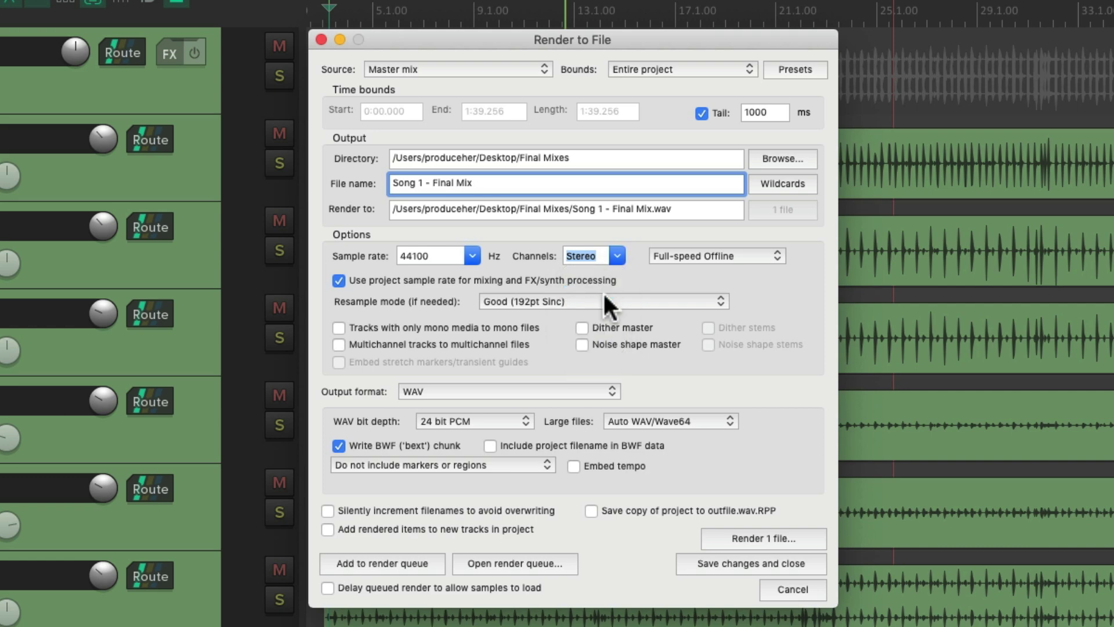
{"action": "left_click", "coordinate": [757, 255]}
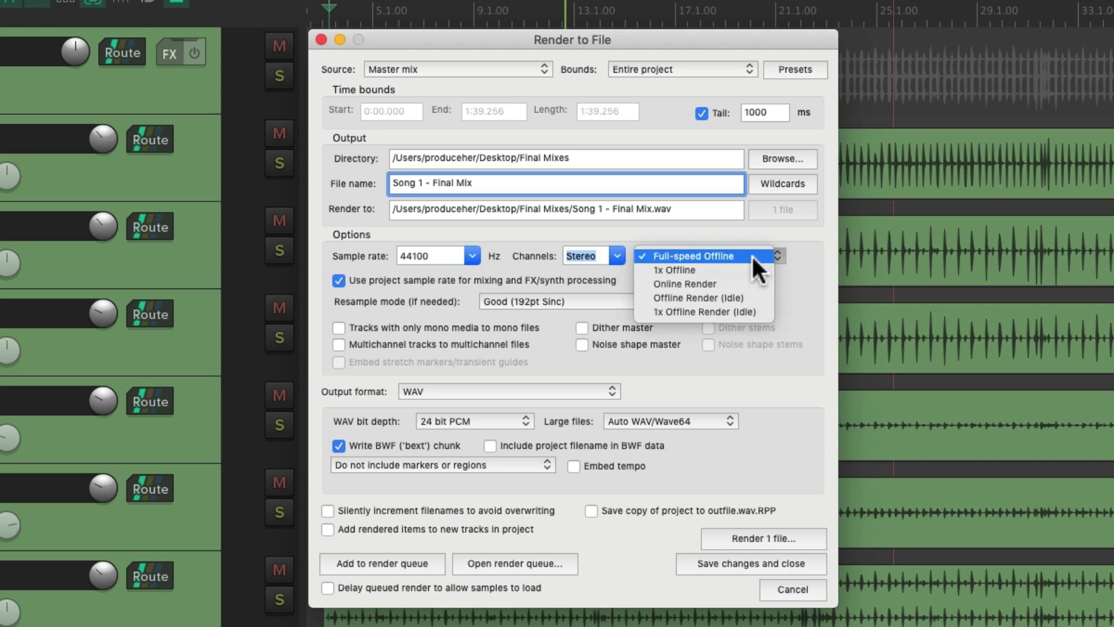
{"action": "left_click", "coordinate": [754, 255]}
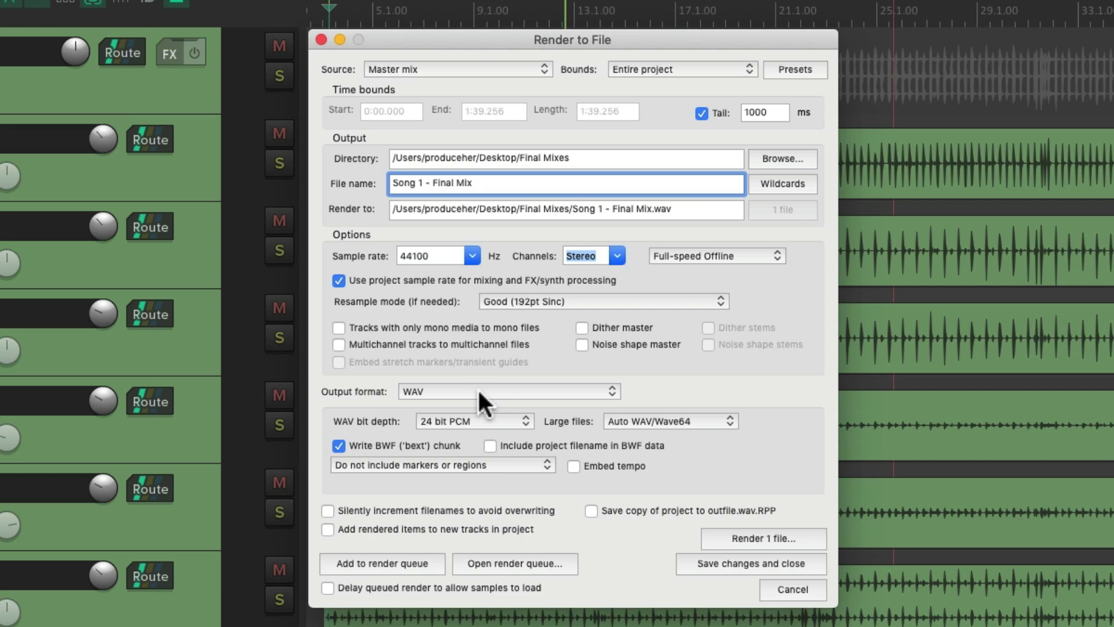
{"action": "left_click", "coordinate": [512, 390]}
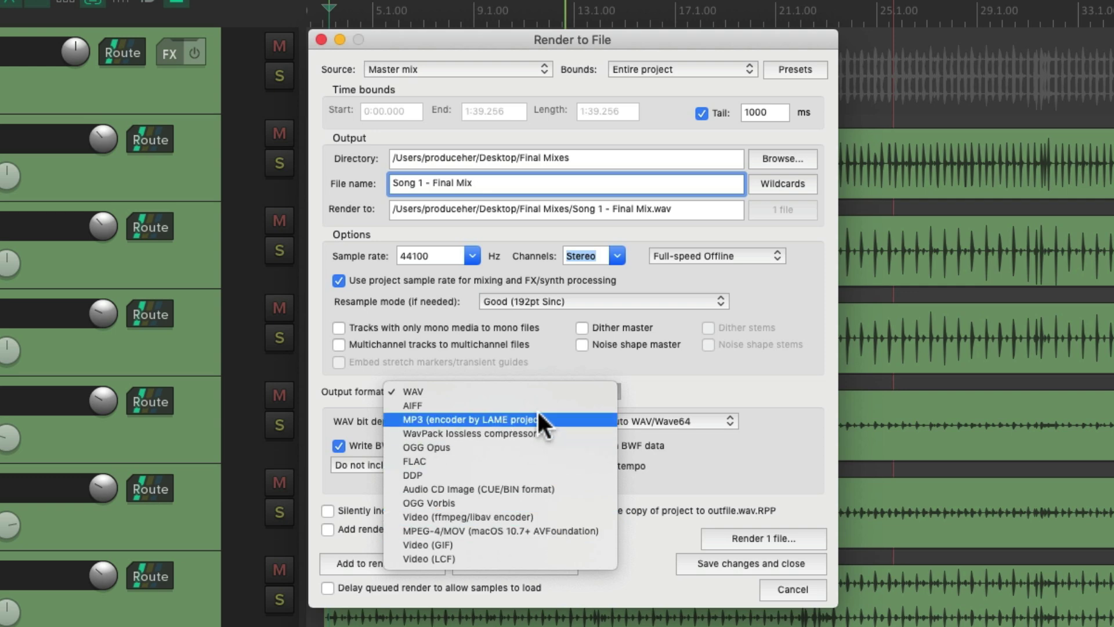
{"action": "left_click", "coordinate": [540, 392]}
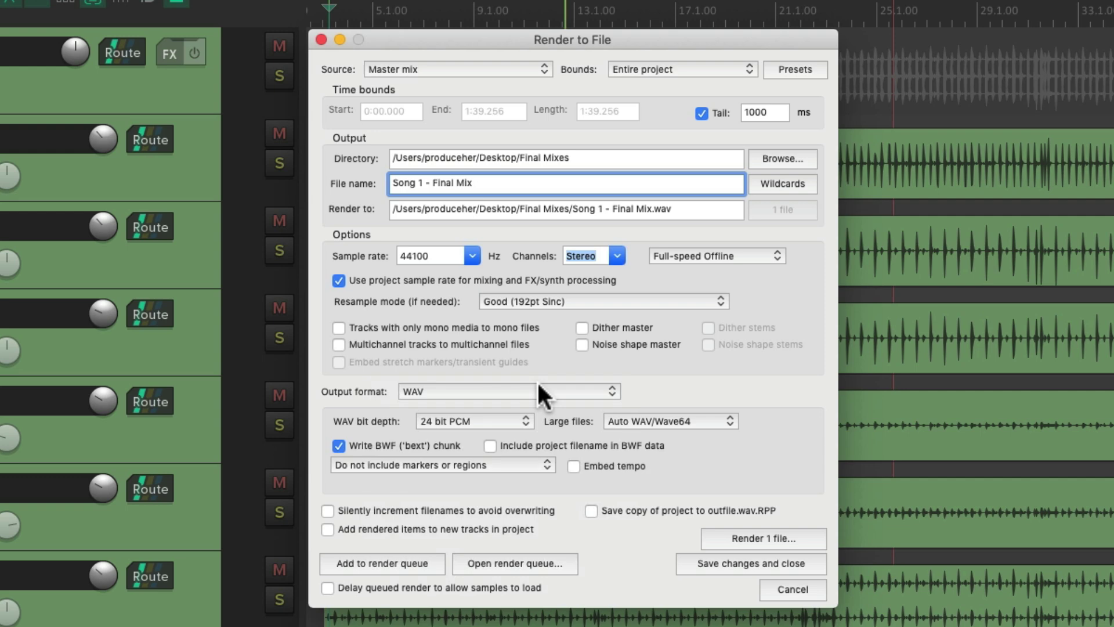
{"action": "left_click", "coordinate": [493, 414]}
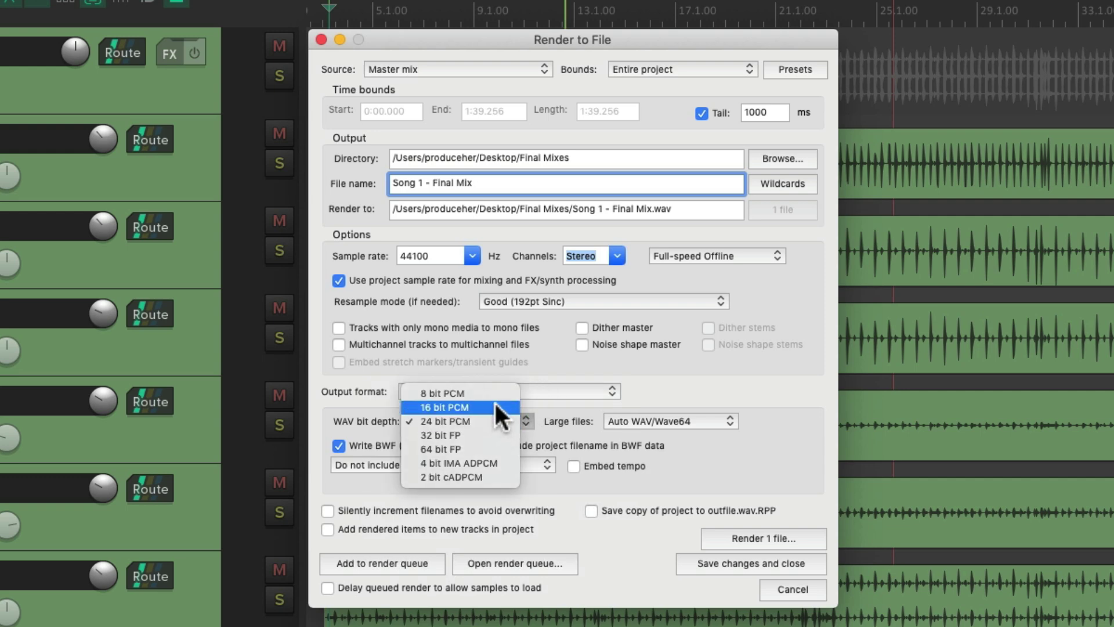
{"action": "left_click", "coordinate": [496, 421]}
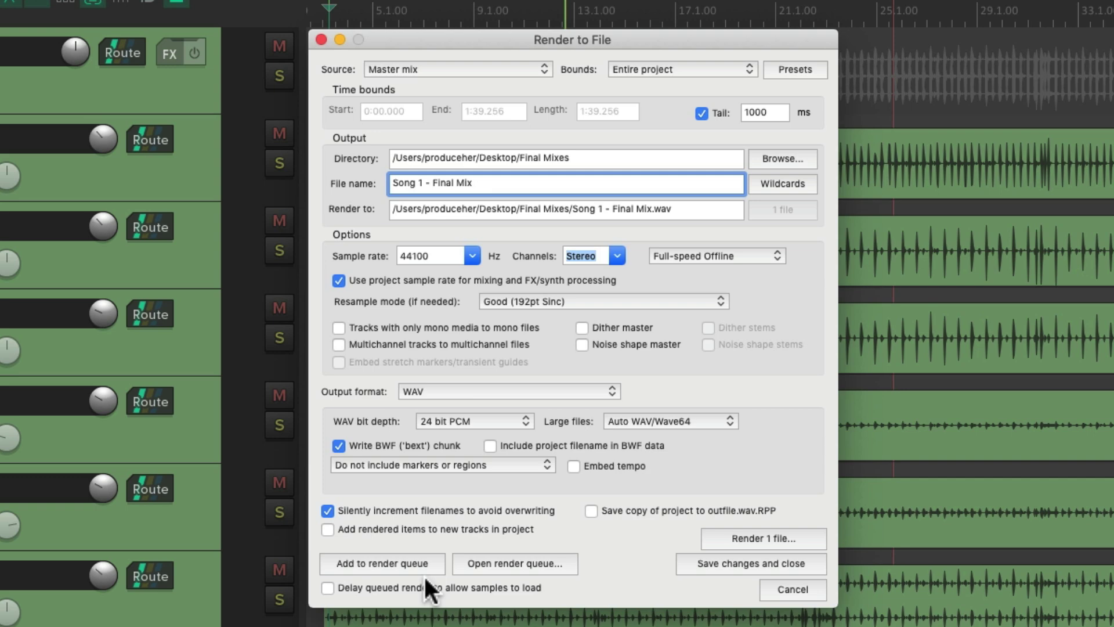
- Add the Song 1 - Final Mix WAV render to the queue three times, reopening render settings each time
{"action": "left_click", "coordinate": [398, 558]}
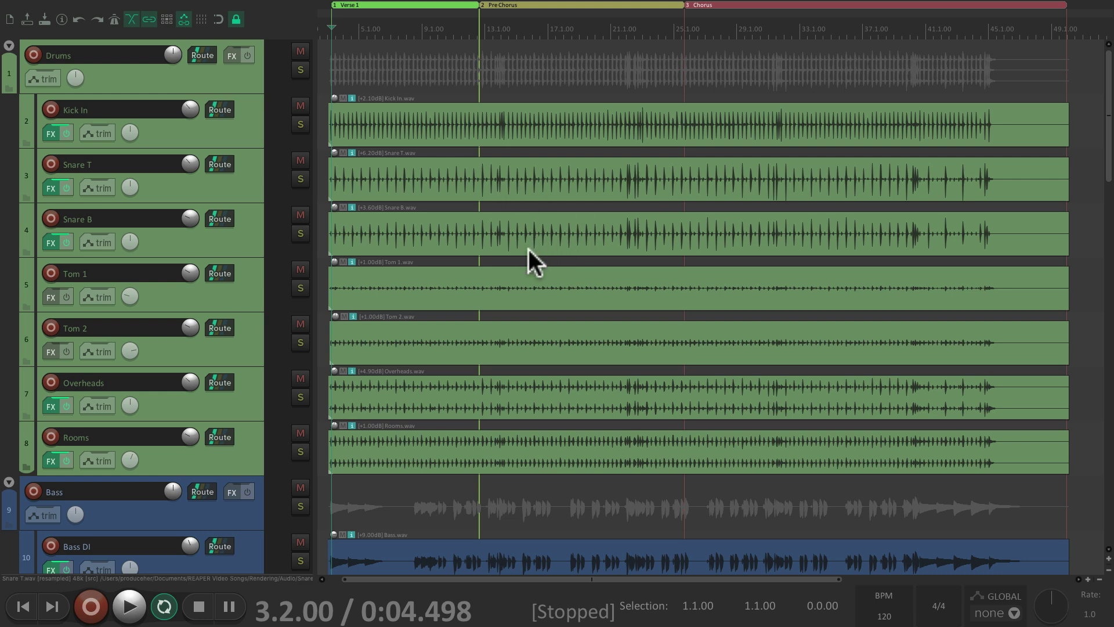
{"action": "key", "text": "super+alt+r"}
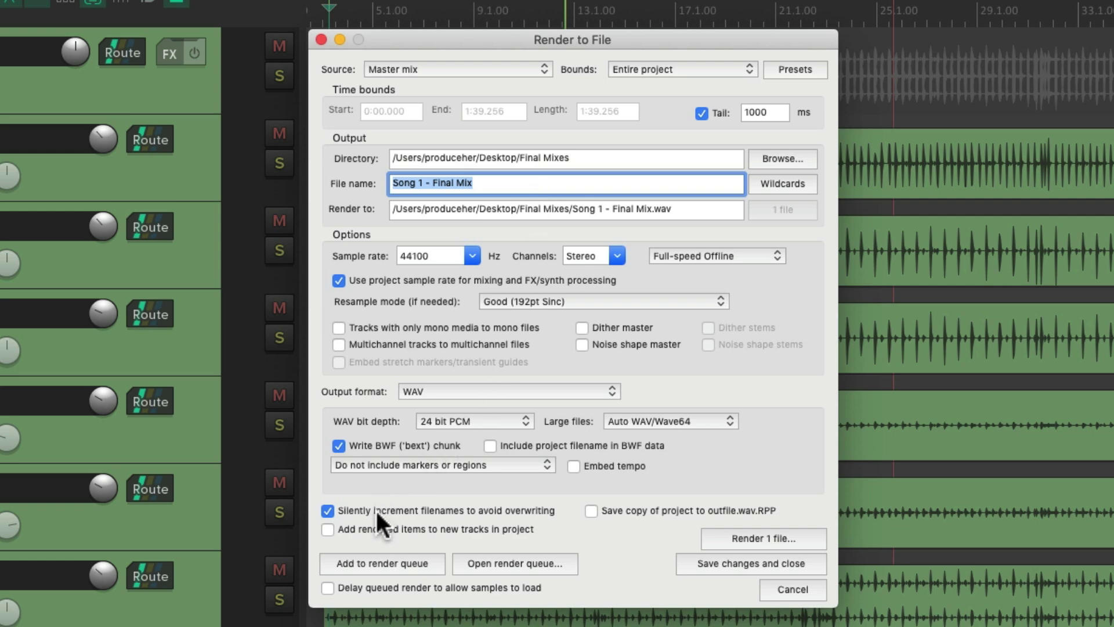
{"action": "left_click", "coordinate": [391, 563]}
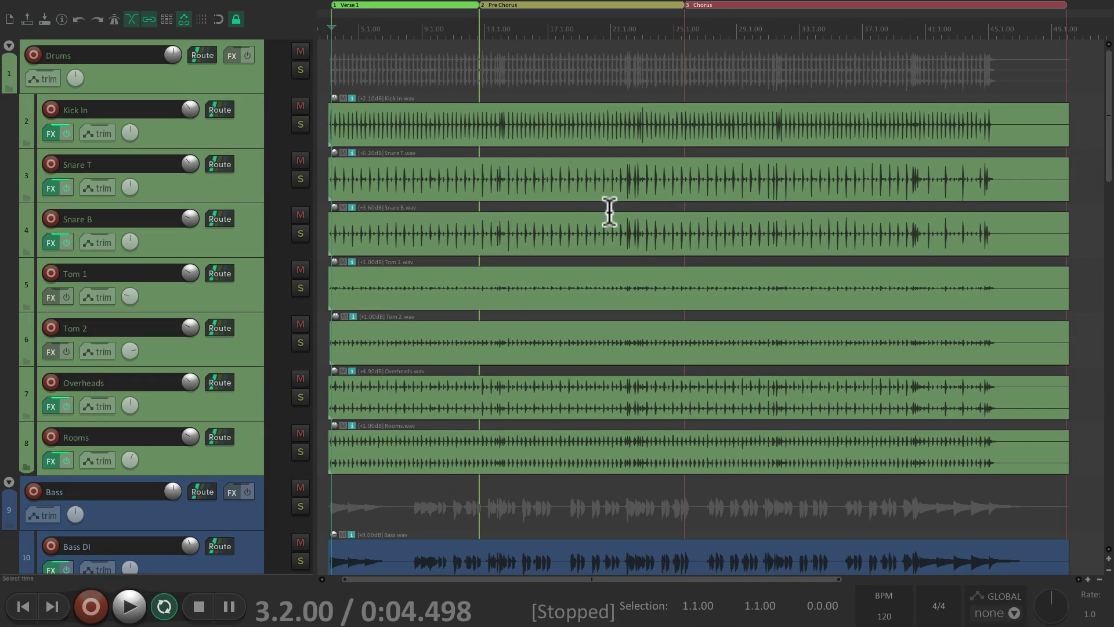
{"action": "key", "text": "super+alt+r"}
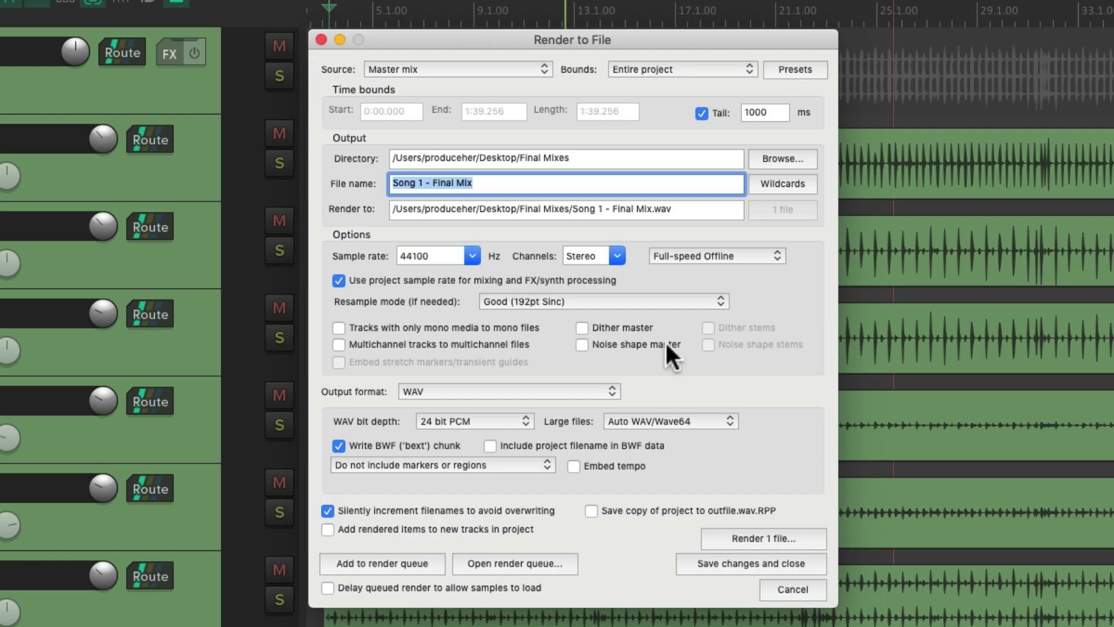
{"action": "left_click", "coordinate": [393, 562]}
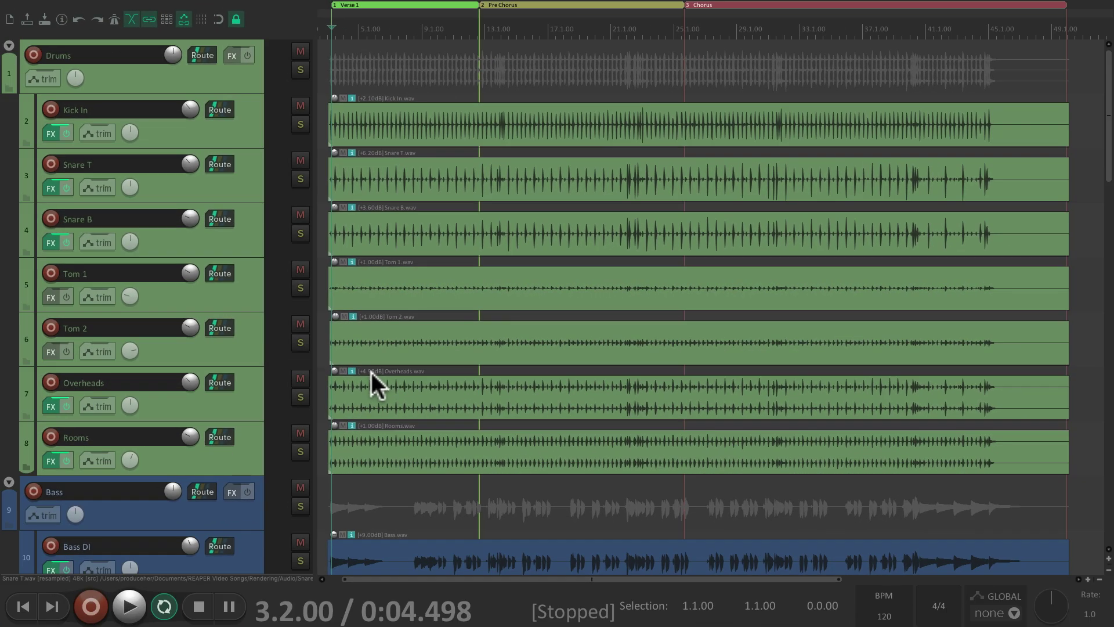
{"action": "key", "text": "super+alt+r"}
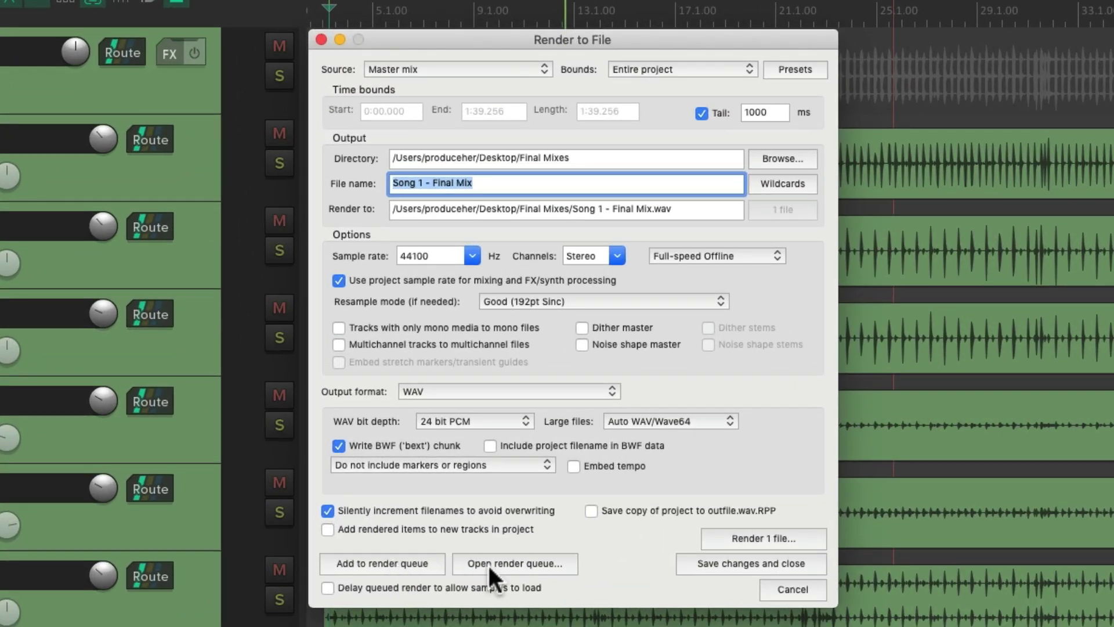
- Remove the 13:04:23 job from the Queued Renders list and render the remaining two
{"action": "left_click", "coordinate": [488, 563]}
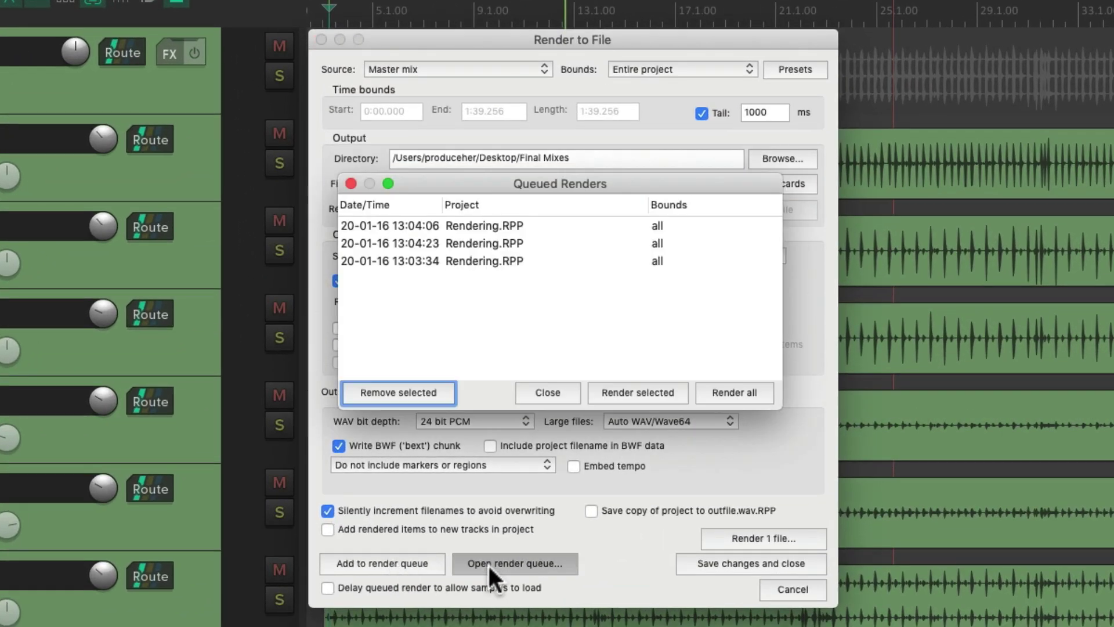
{"action": "left_click", "coordinate": [551, 224]}
{"action": "left_click", "coordinate": [546, 244]}
{"action": "left_click", "coordinate": [561, 255]}
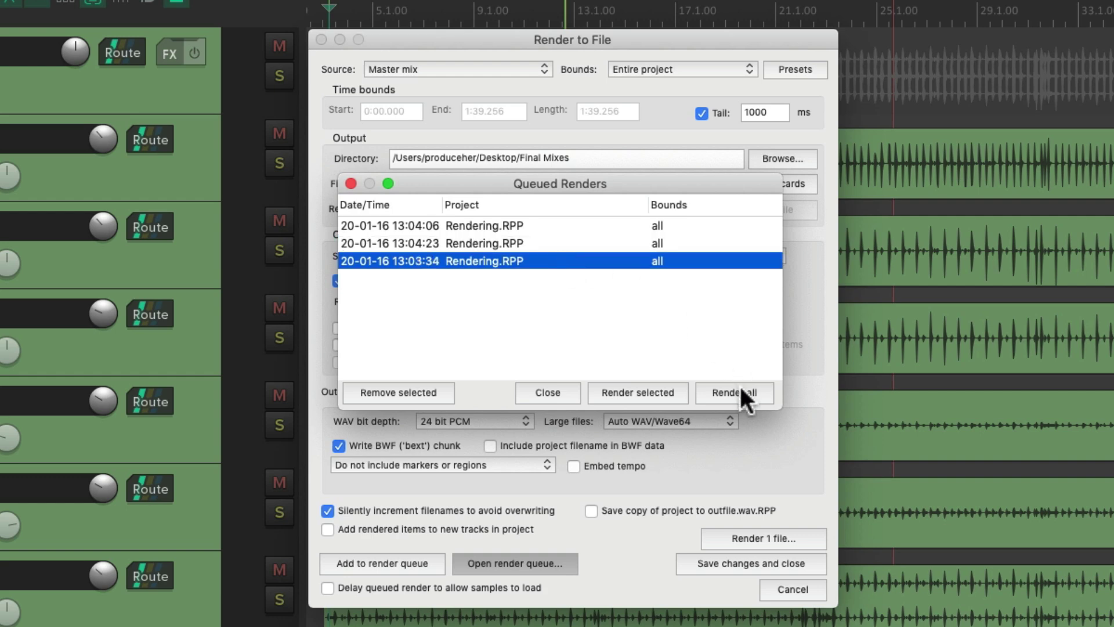
{"action": "left_click", "coordinate": [576, 243]}
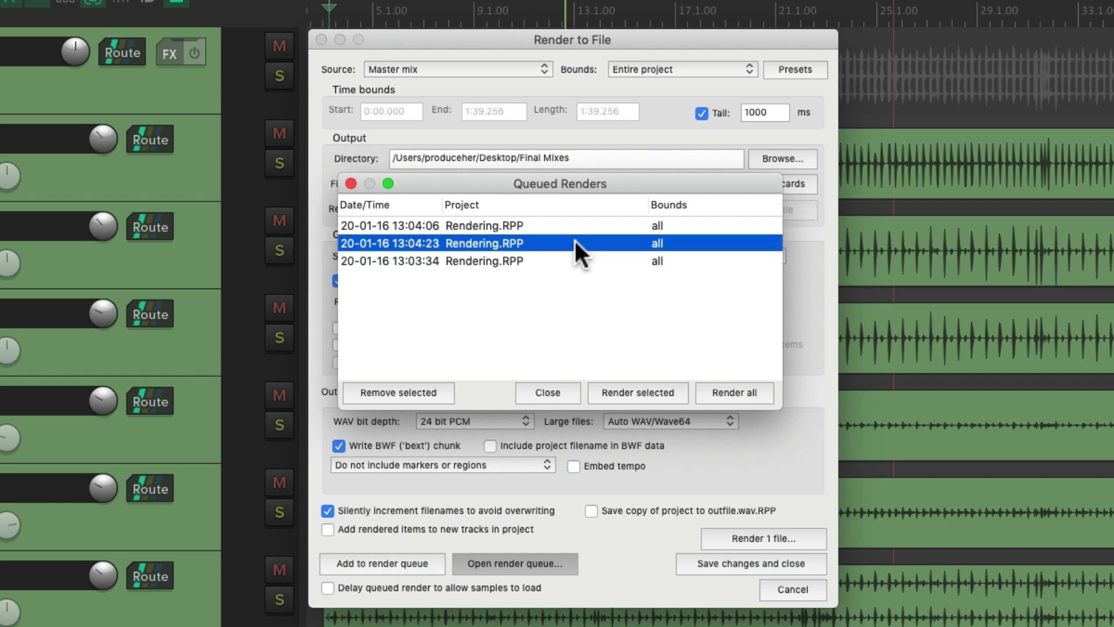
{"action": "left_click", "coordinate": [404, 390]}
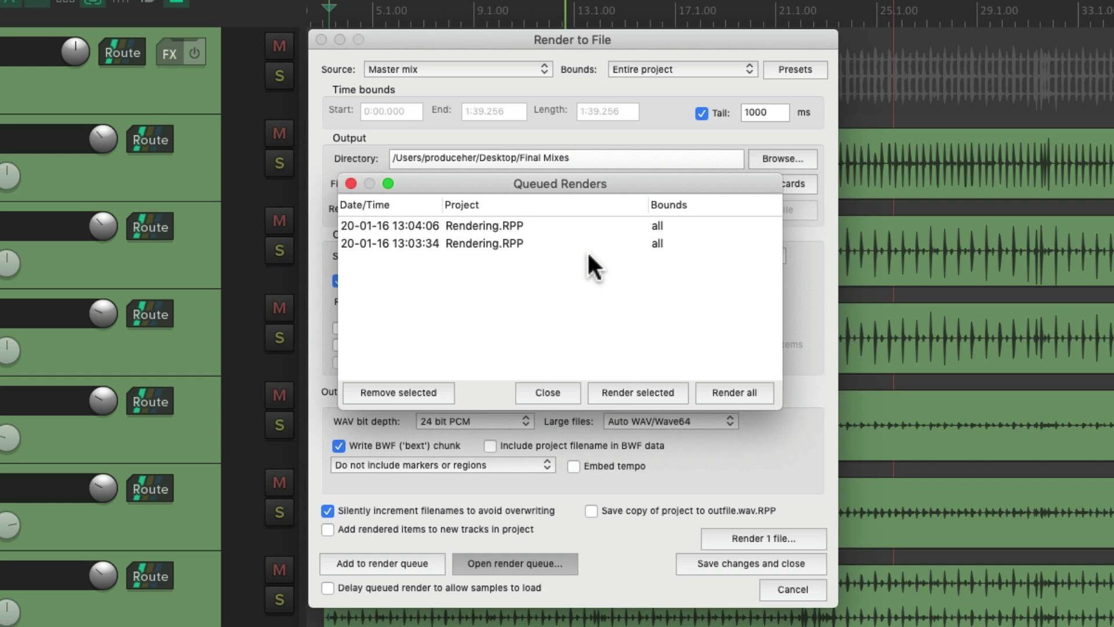
{"action": "left_click", "coordinate": [705, 387]}
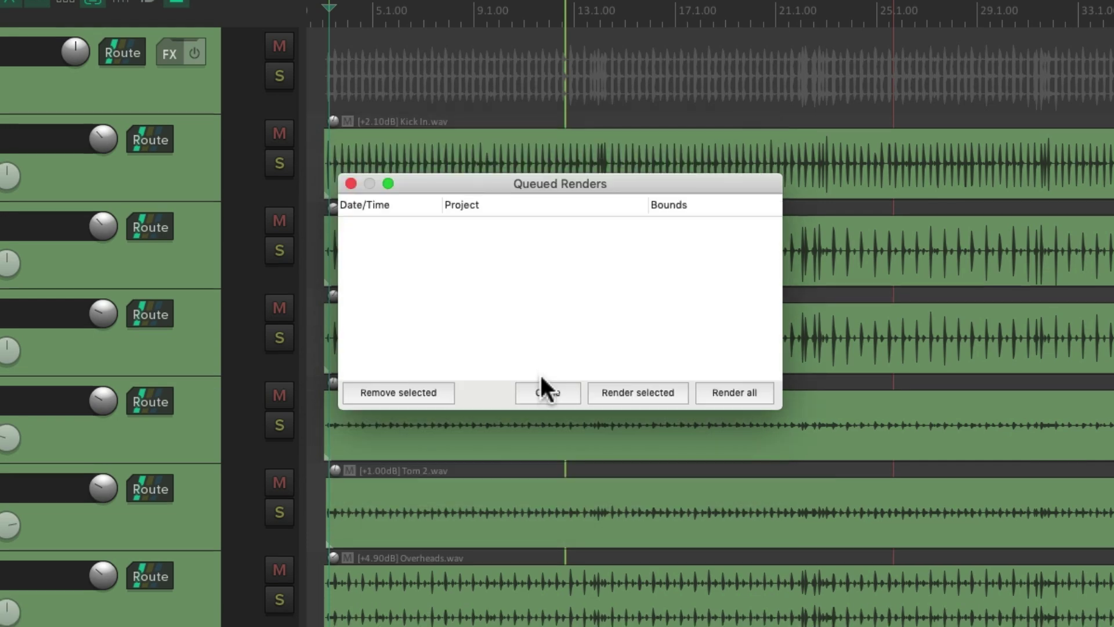
- Close the Queued Renders window once both 26.3 MB WAV files are rendered
{"action": "left_click", "coordinate": [542, 385]}
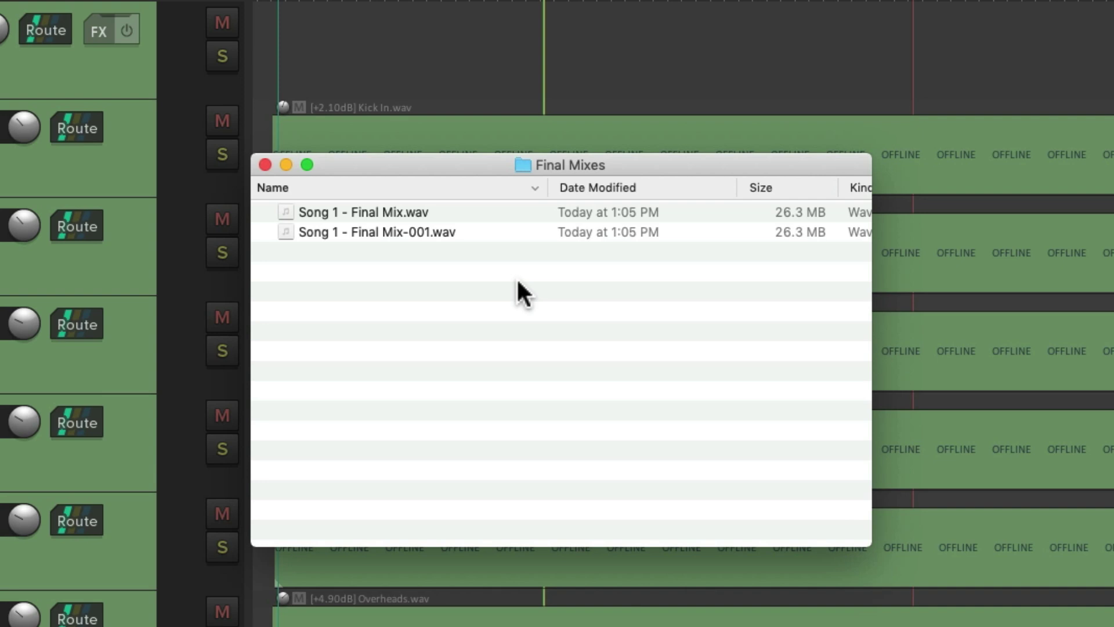
{"action": "left_click", "coordinate": [487, 215]}
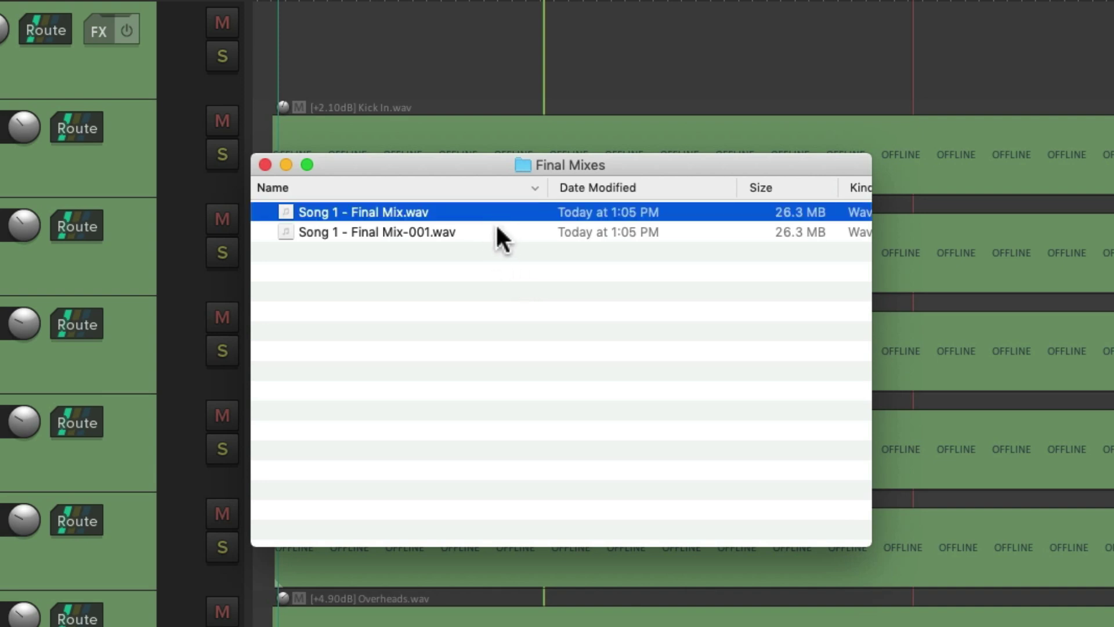
{"action": "left_click", "coordinate": [496, 226]}
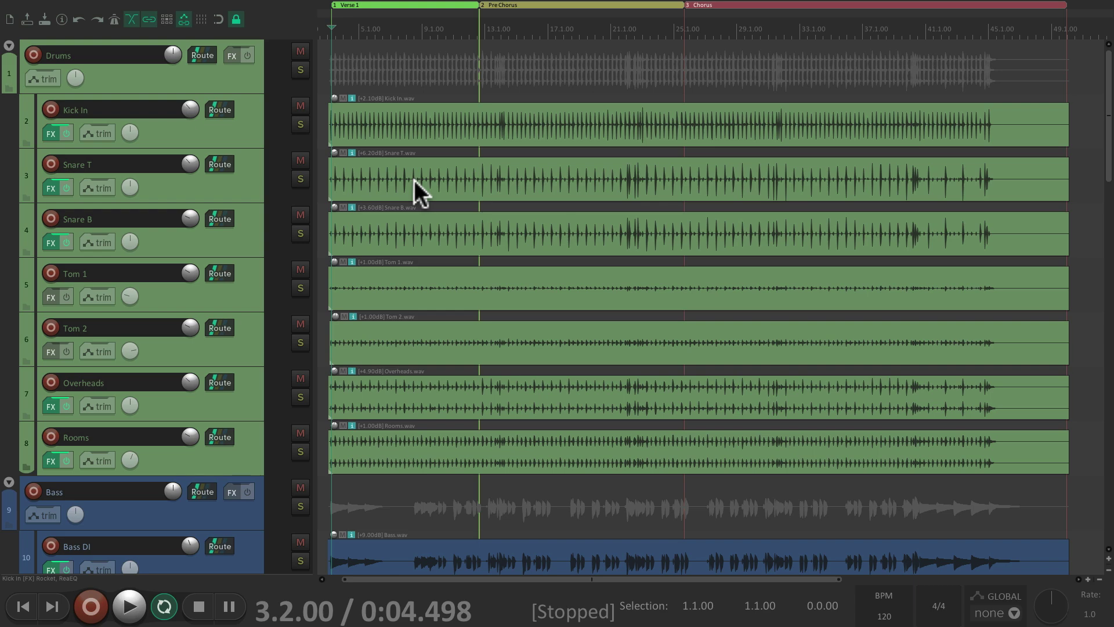
- Queue a WAV and an MP3 render, then switch the output format to MPEG-4/MOV (1920x1080, h264, AAC)
{"action": "key", "text": "super+alt+r"}
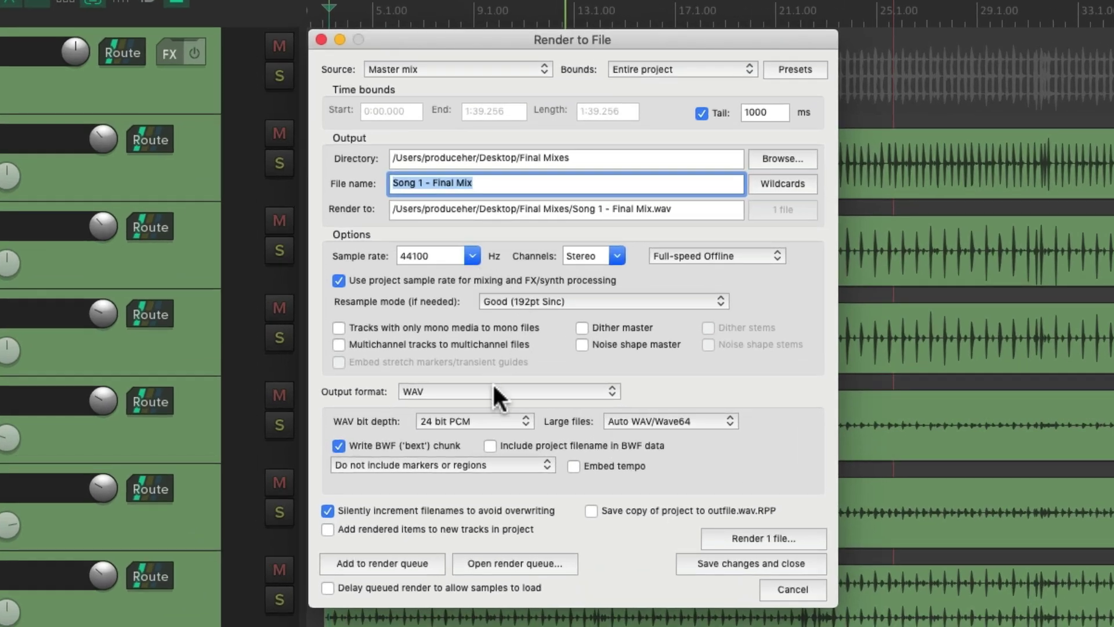
{"action": "left_click", "coordinate": [398, 557]}
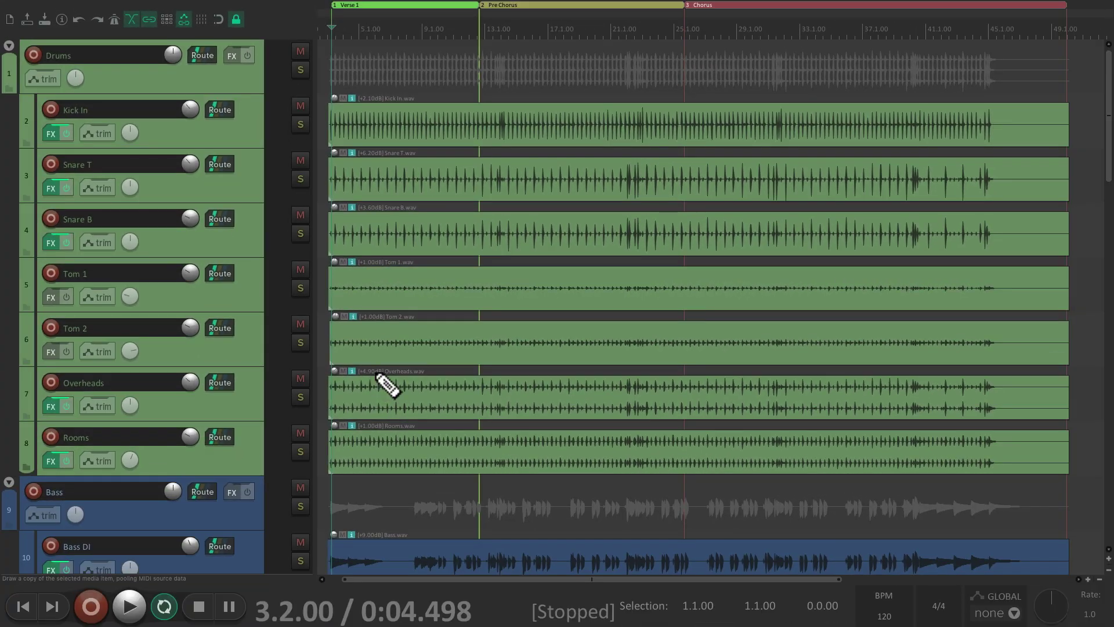
{"action": "key", "text": "super+alt+r"}
{"action": "left_click", "coordinate": [512, 388]}
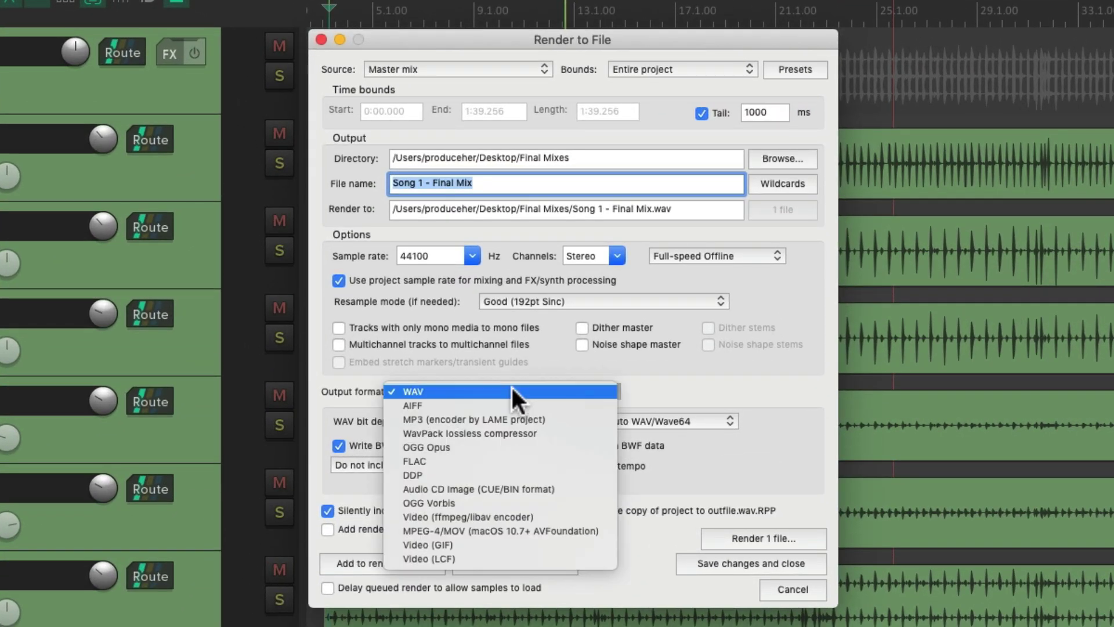
{"action": "left_click", "coordinate": [566, 420]}
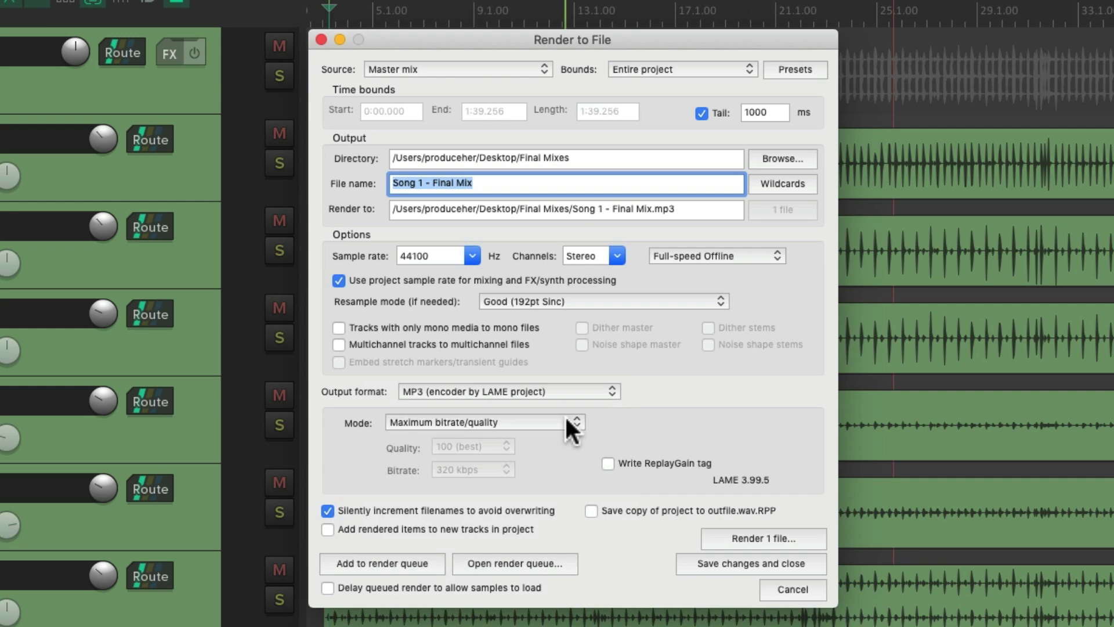
{"action": "left_click", "coordinate": [392, 563]}
{"action": "left_click", "coordinate": [550, 390]}
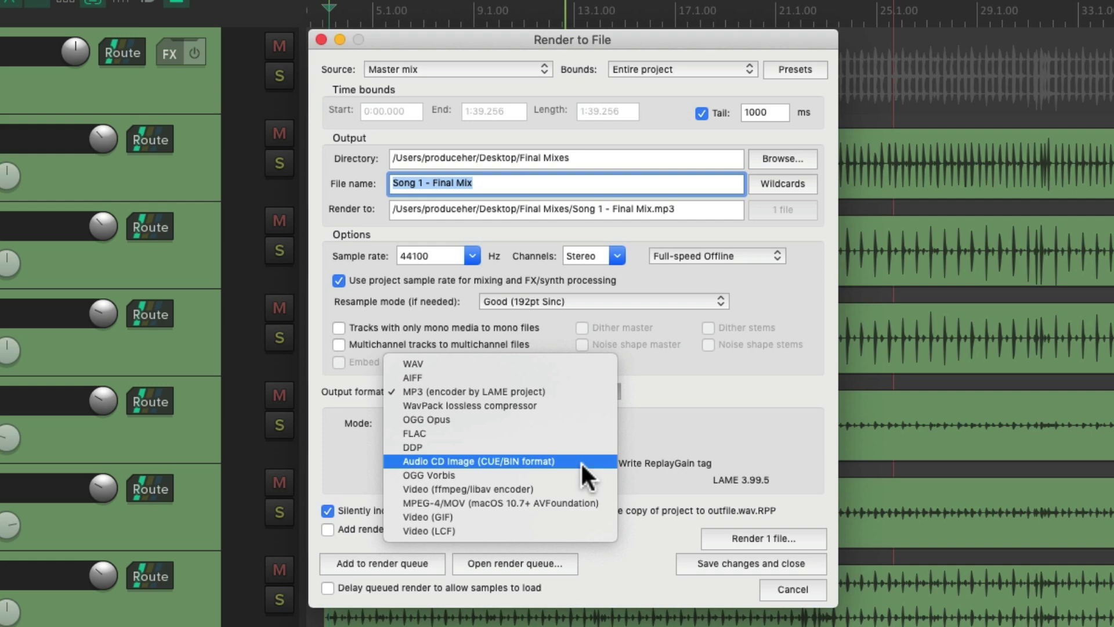
{"action": "left_click", "coordinate": [579, 500]}
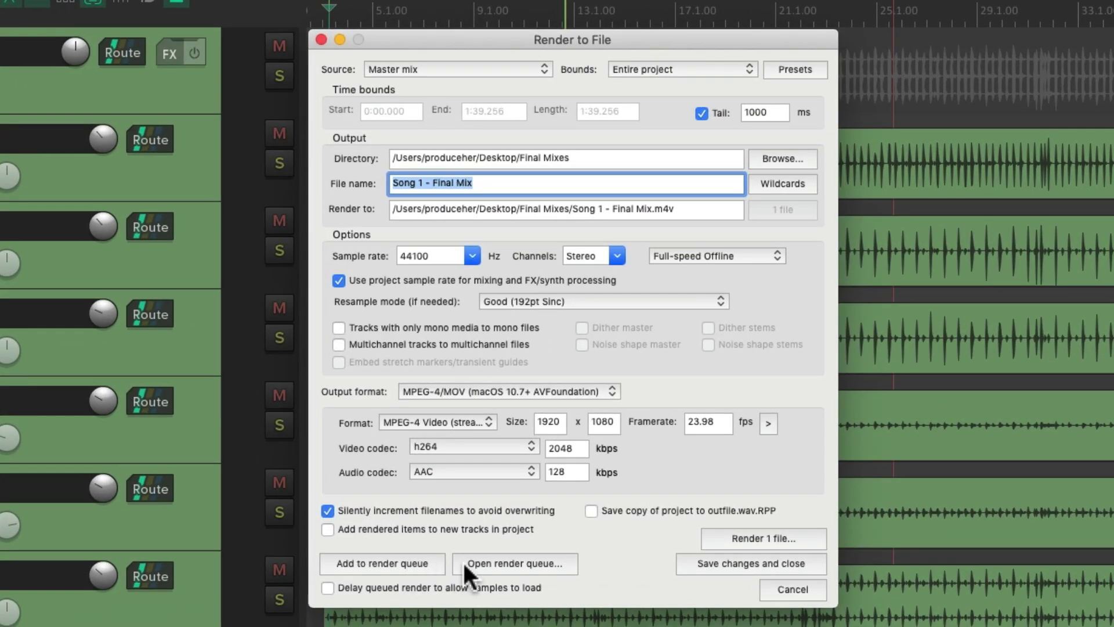
- Render all three queued jobs: the MP3, Song 1 - Final Mix-002.wav and the .m4v video
{"action": "left_click", "coordinate": [464, 566]}
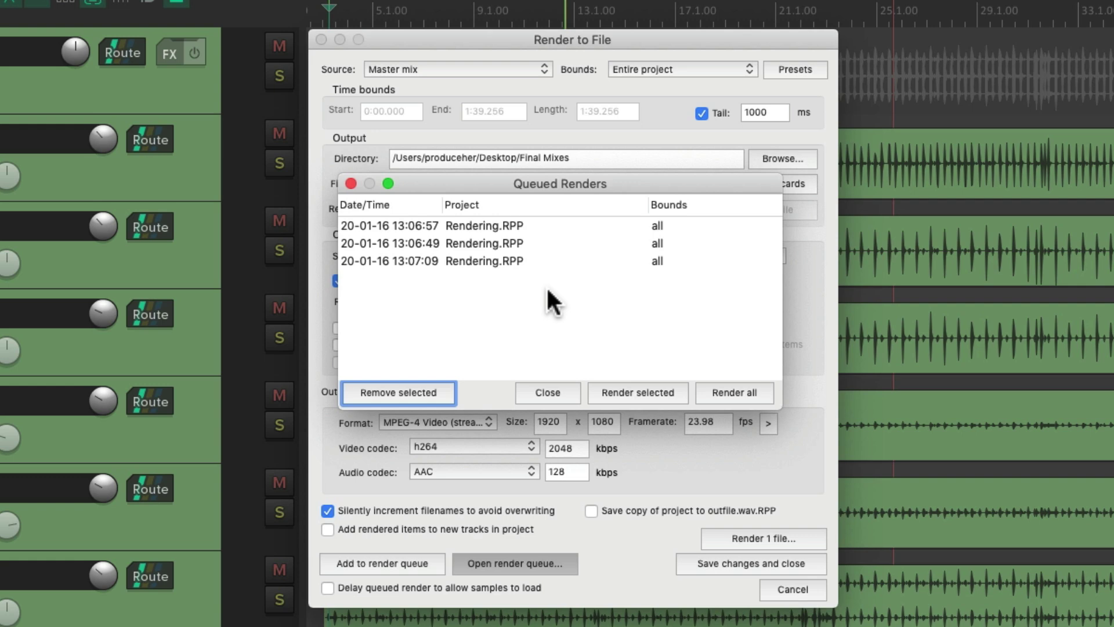
{"action": "left_click", "coordinate": [705, 389]}
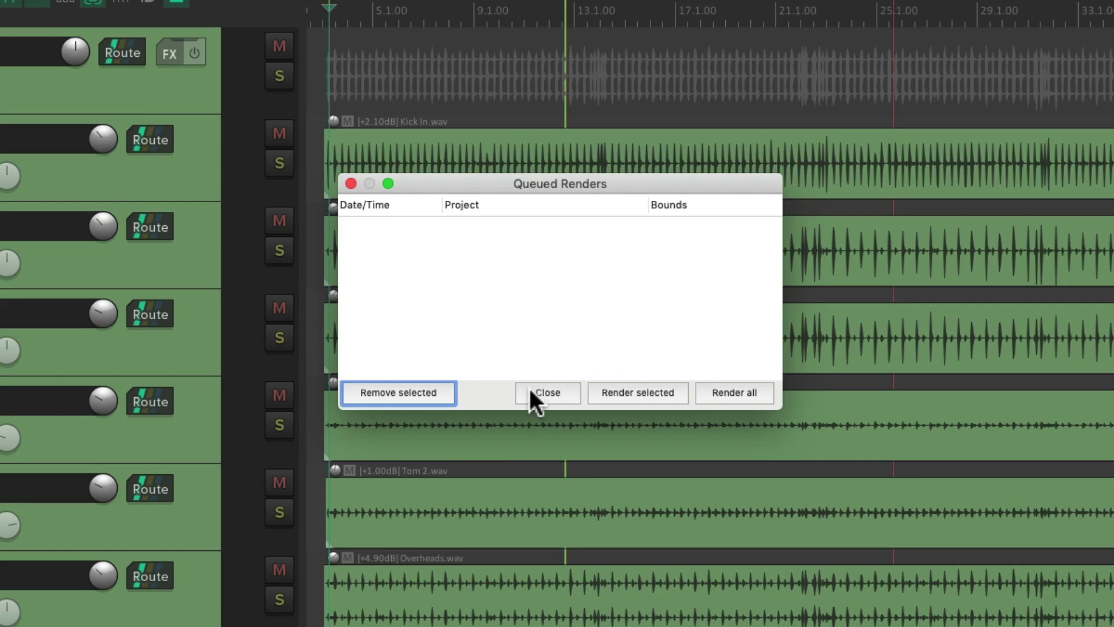
- Close the empty Queued Renders window to return to the arrange view
{"action": "left_click", "coordinate": [534, 393]}
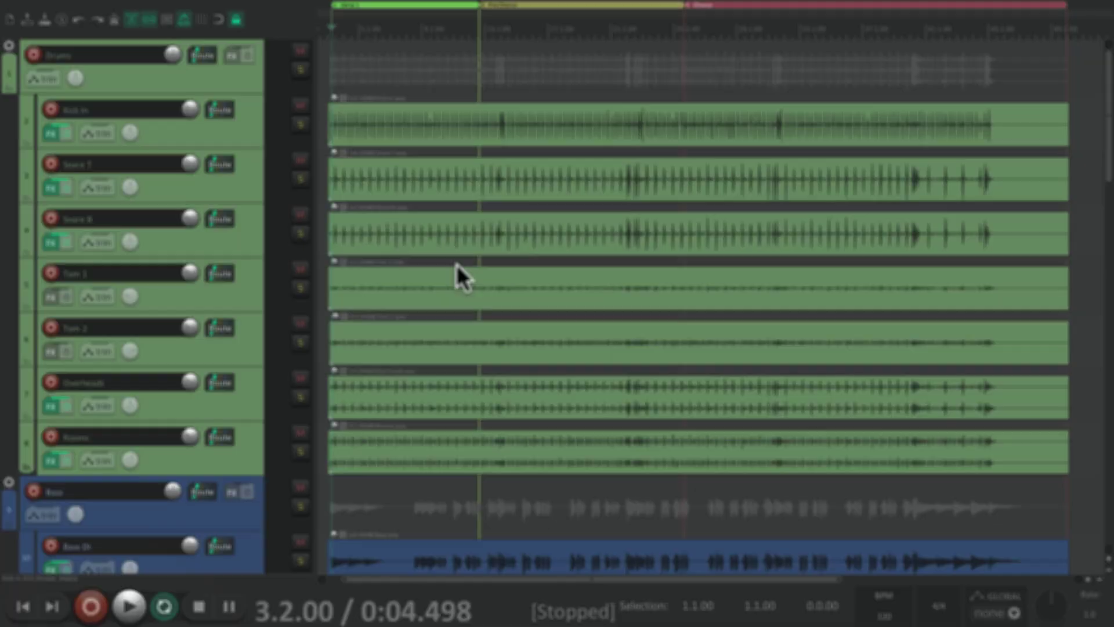